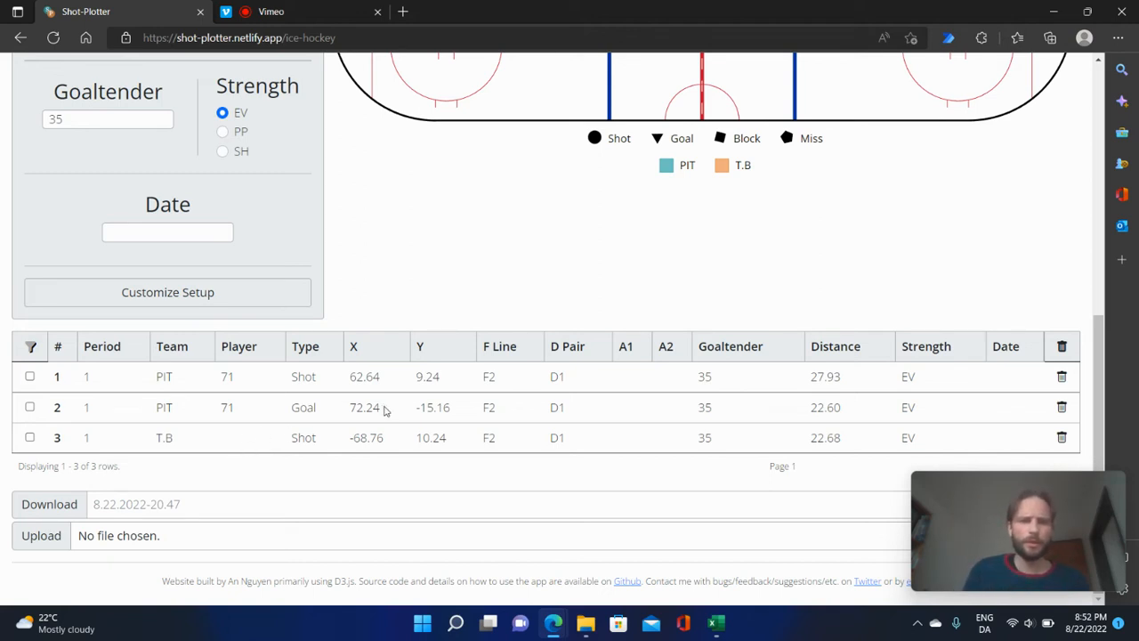
- Name the download file of the logged shots PIT-T.B_Period_1
{"action": "scroll", "coordinate": [384, 410], "scroll_direction": "up", "scroll_amount": 5}
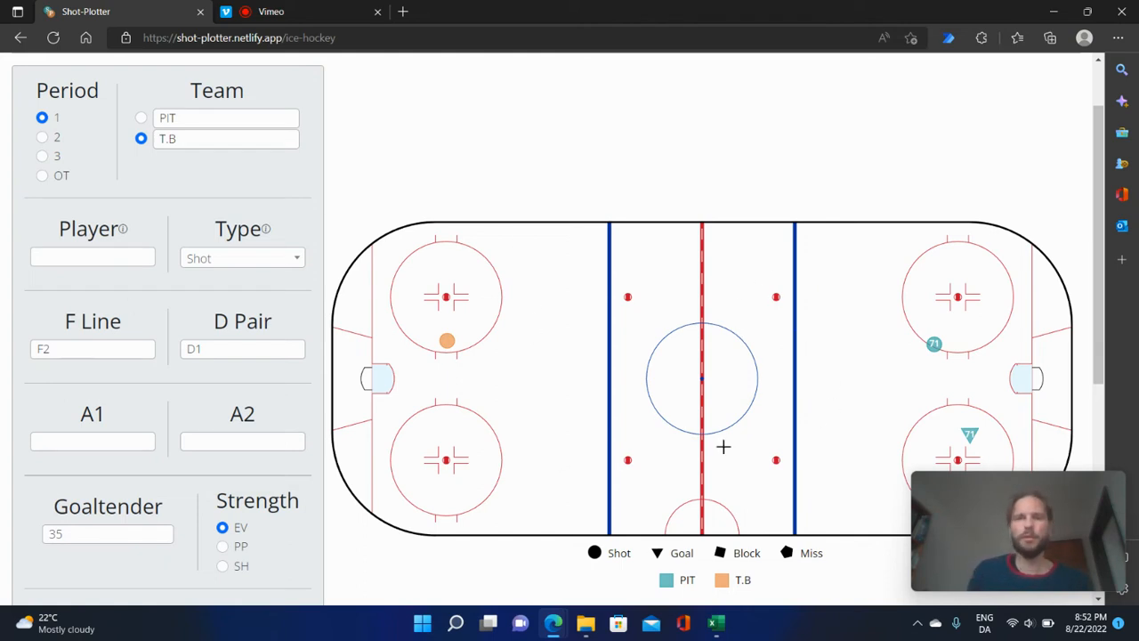
{"action": "scroll", "coordinate": [717, 436], "scroll_direction": "down", "scroll_amount": 1}
{"action": "scroll", "coordinate": [712, 423], "scroll_direction": "down", "scroll_amount": 3}
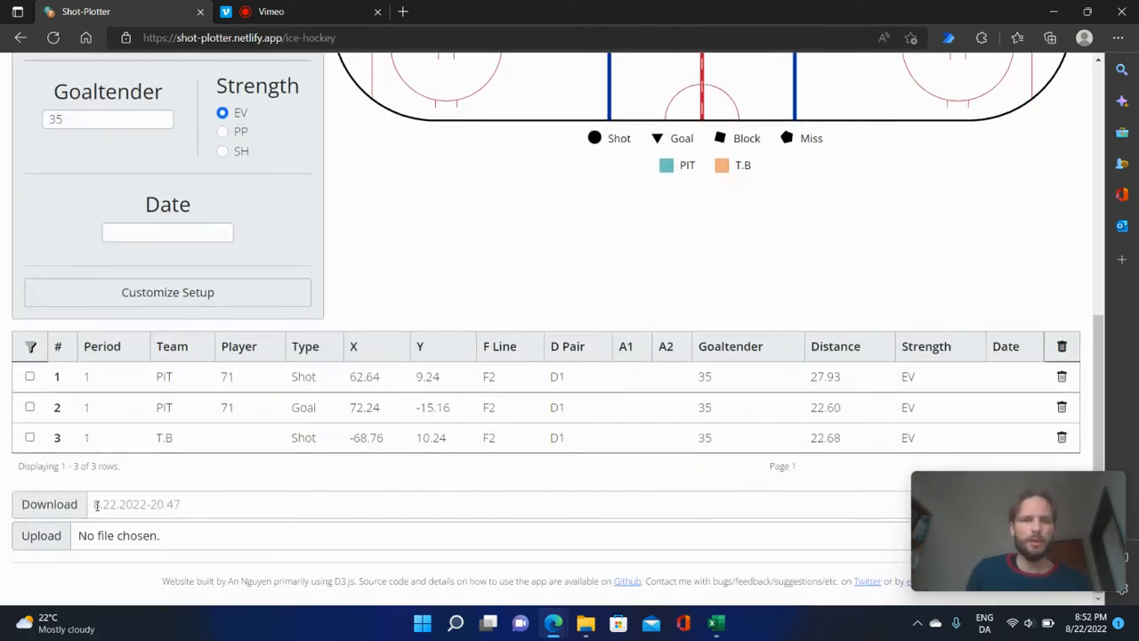
{"action": "left_click", "coordinate": [171, 505]}
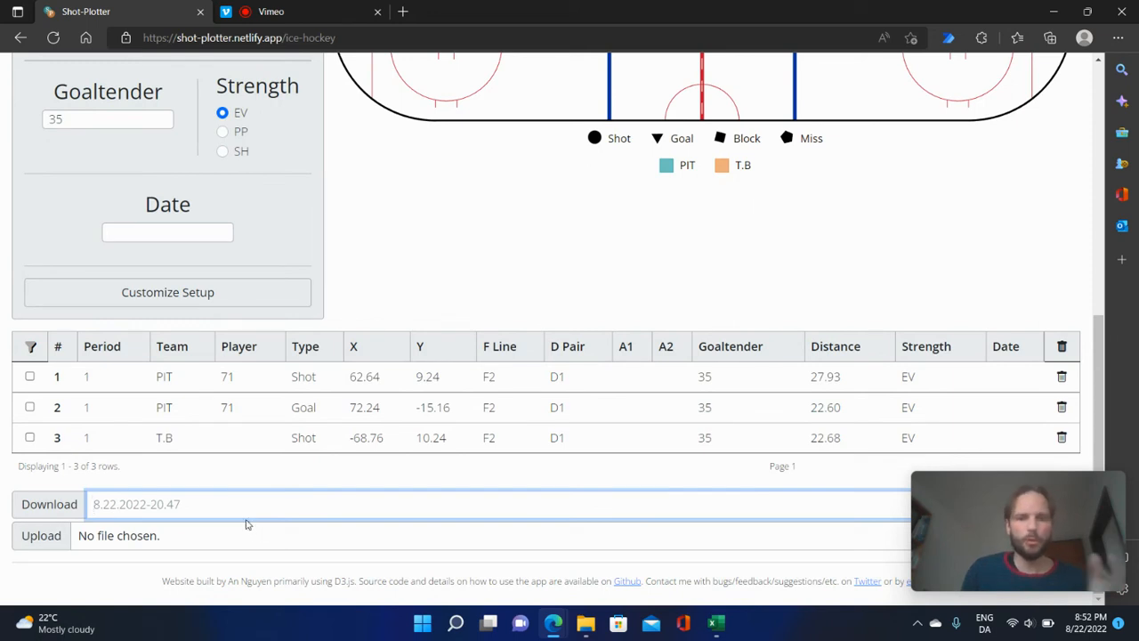
{"action": "type", "text": "PIT"}
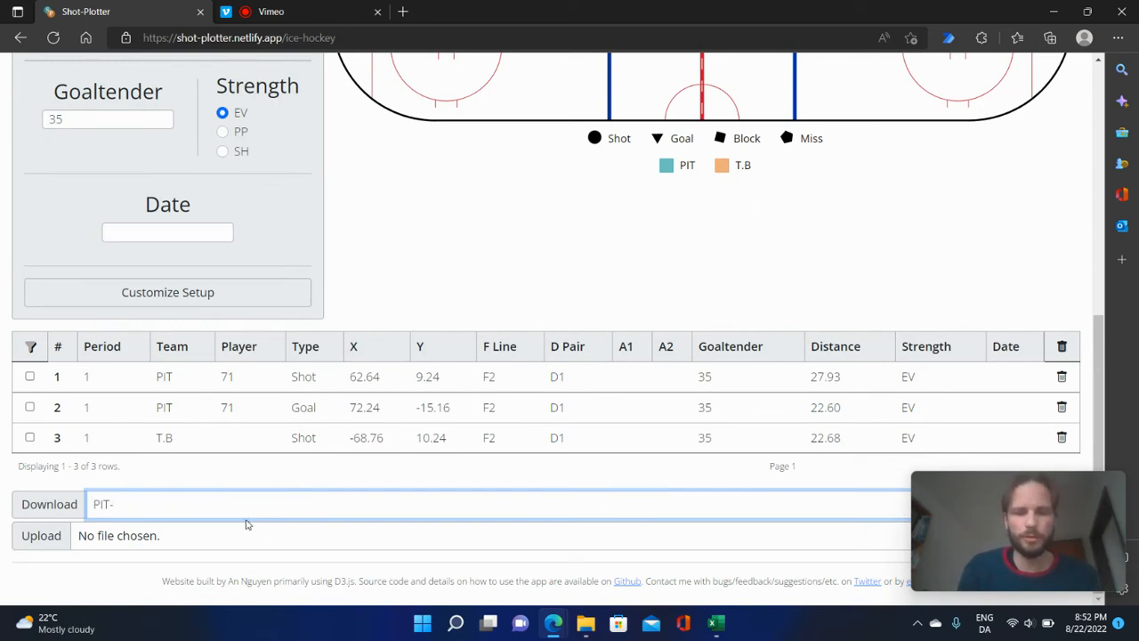
{"action": "type", "text": "-T.B"}
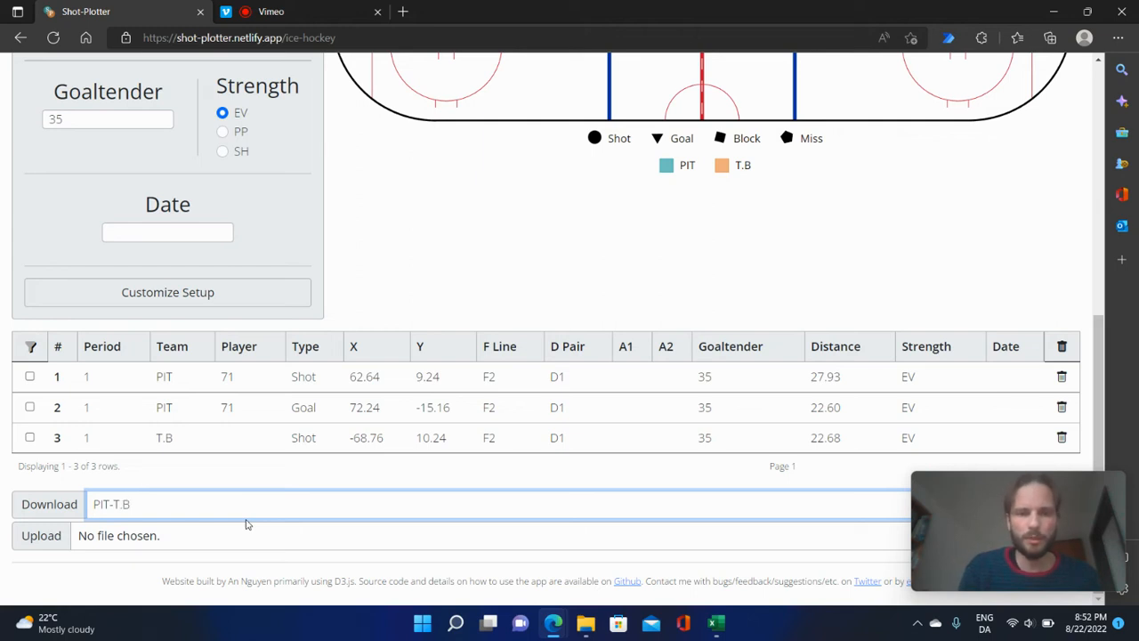
{"action": "type", "text": "_Perio"}
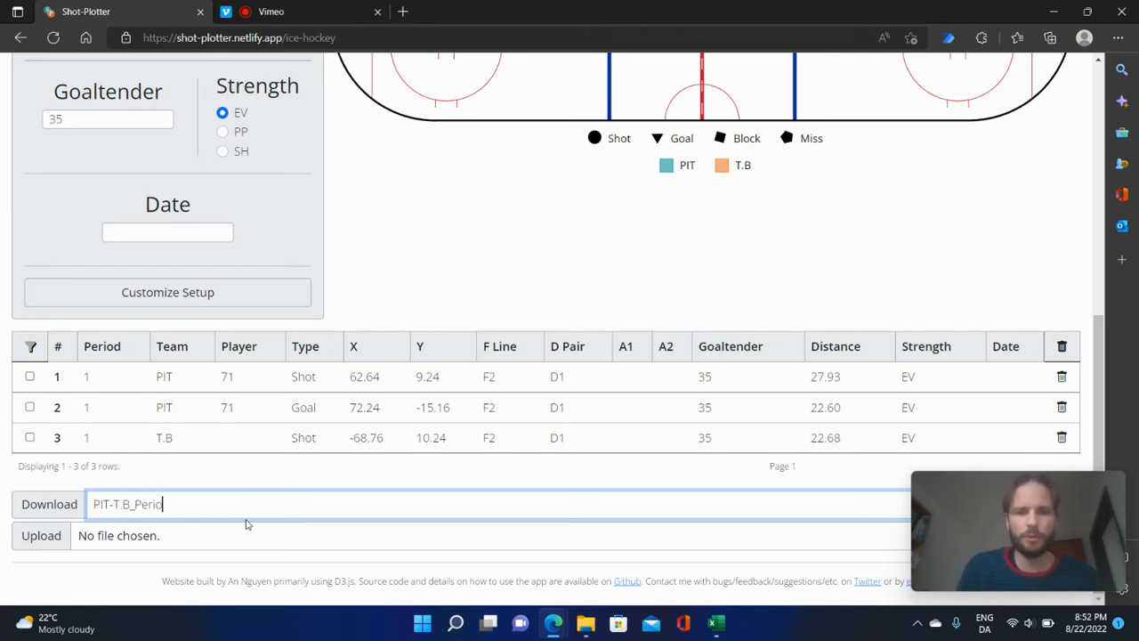
{"action": "type", "text": "d_1"}
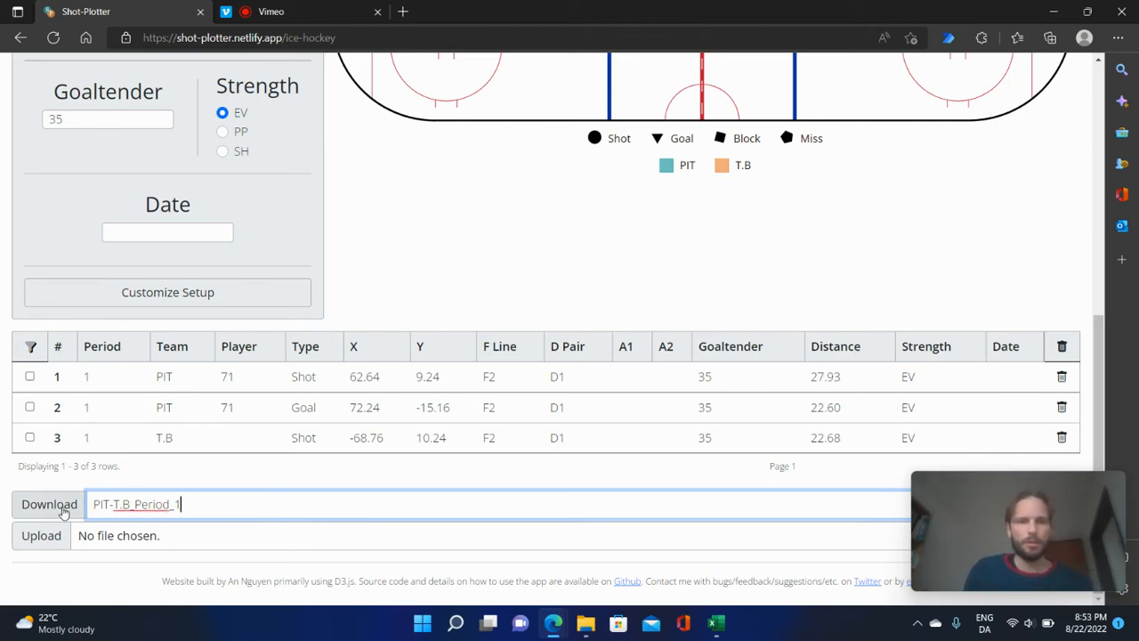
- Delete all logged events from the shot table
{"action": "scroll", "coordinate": [451, 329], "scroll_direction": "up", "scroll_amount": 4}
{"action": "scroll", "coordinate": [570, 400], "scroll_direction": "down", "scroll_amount": 4}
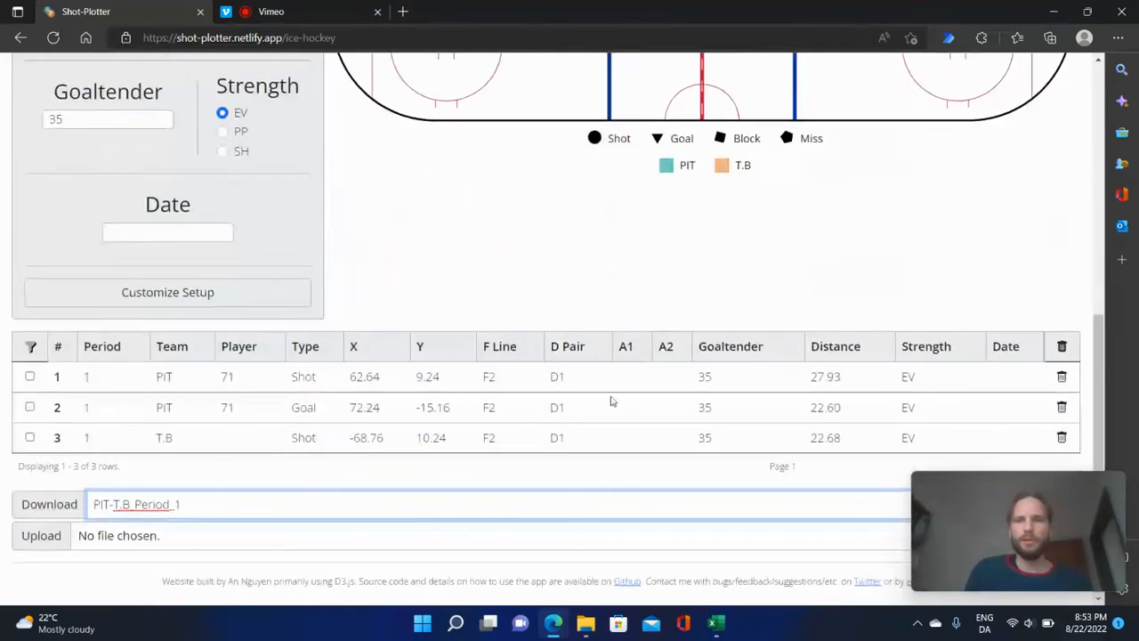
{"action": "left_click", "coordinate": [1061, 347]}
{"action": "left_click", "coordinate": [705, 186]}
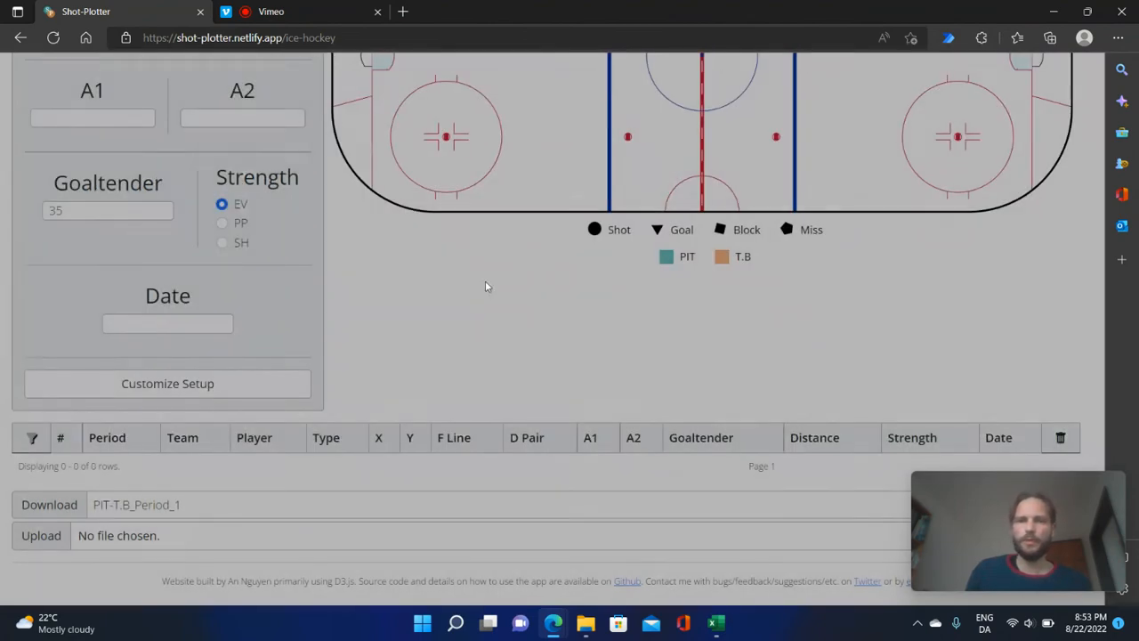
- Set the period to 2 and plot three PIT shots in the left end zone of the rink
{"action": "scroll", "coordinate": [47, 222], "scroll_direction": "up", "scroll_amount": 5}
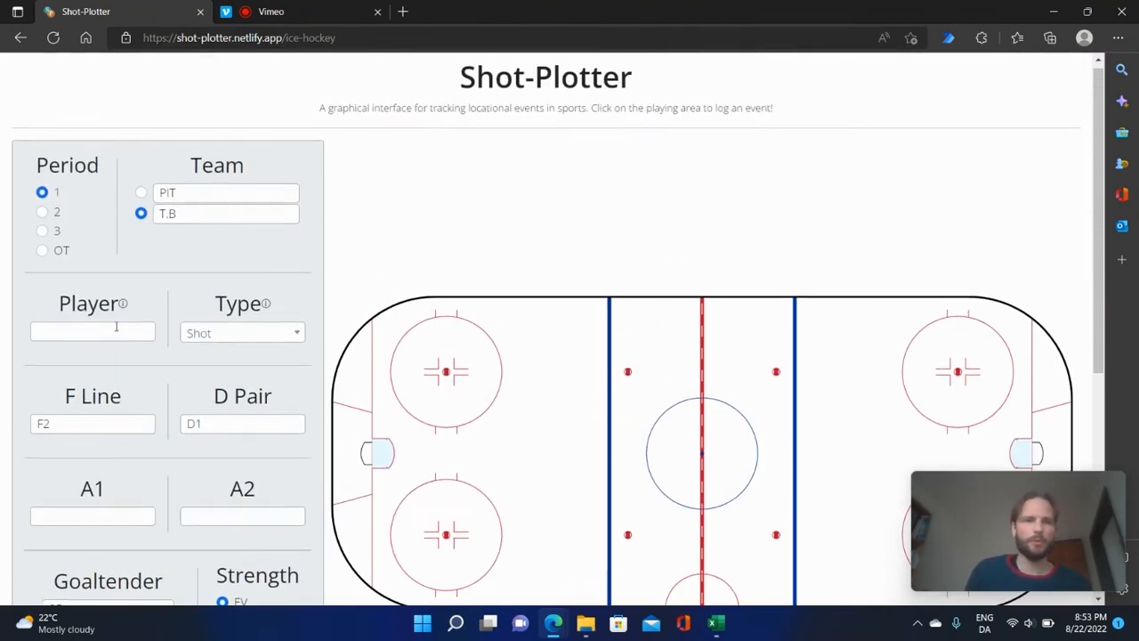
{"action": "left_click", "coordinate": [43, 218]}
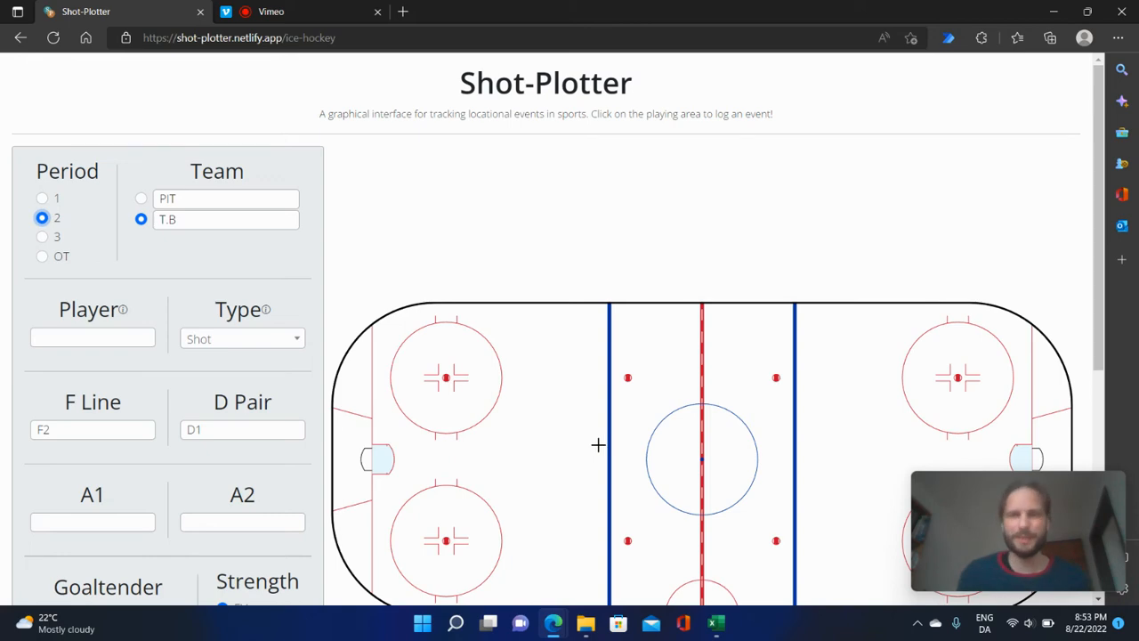
{"action": "scroll", "coordinate": [617, 419], "scroll_direction": "down", "scroll_amount": 2}
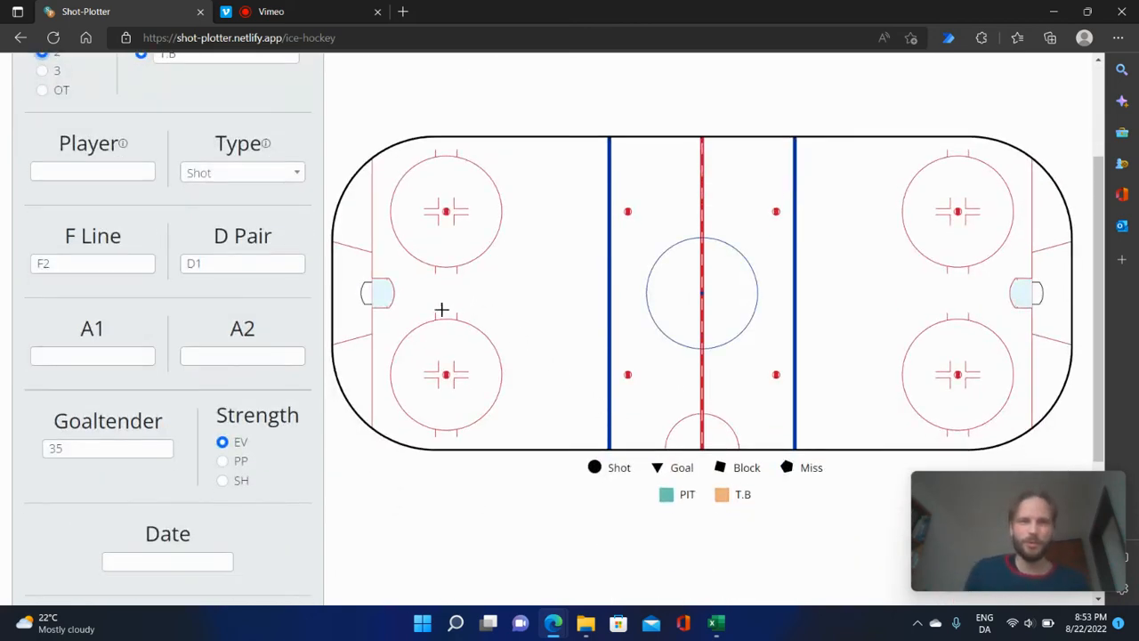
{"action": "scroll", "coordinate": [384, 272], "scroll_direction": "down", "scroll_amount": 1}
{"action": "scroll", "coordinate": [385, 276], "scroll_direction": "up", "scroll_amount": 1}
{"action": "scroll", "coordinate": [387, 282], "scroll_direction": "up", "scroll_amount": 1}
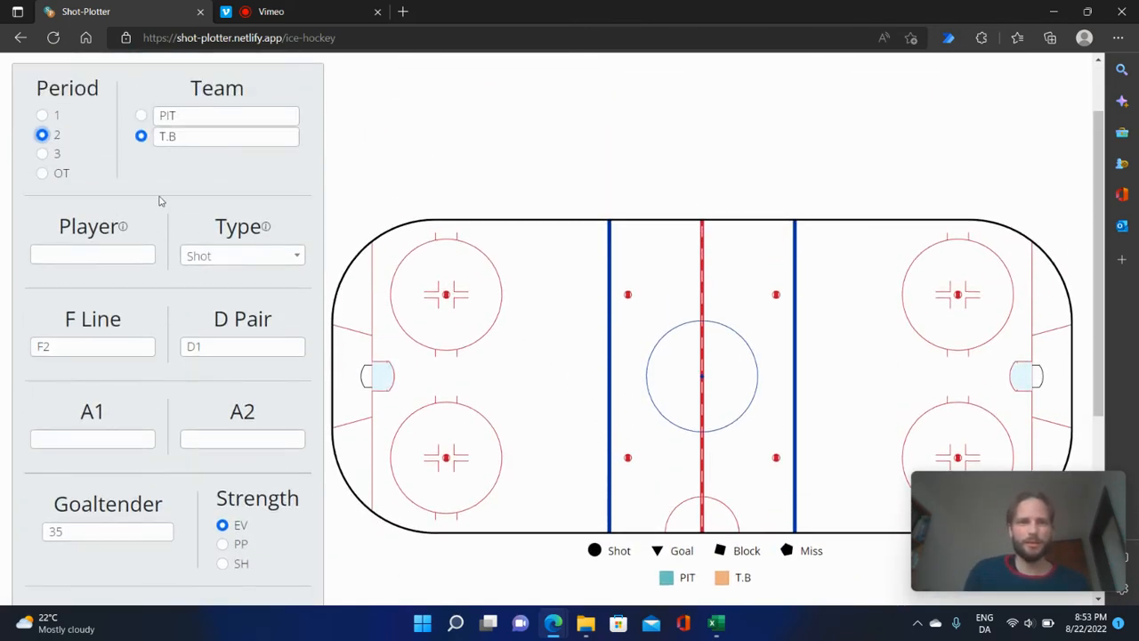
{"action": "left_click", "coordinate": [140, 114]}
{"action": "left_click", "coordinate": [419, 329]}
{"action": "left_click", "coordinate": [459, 455]}
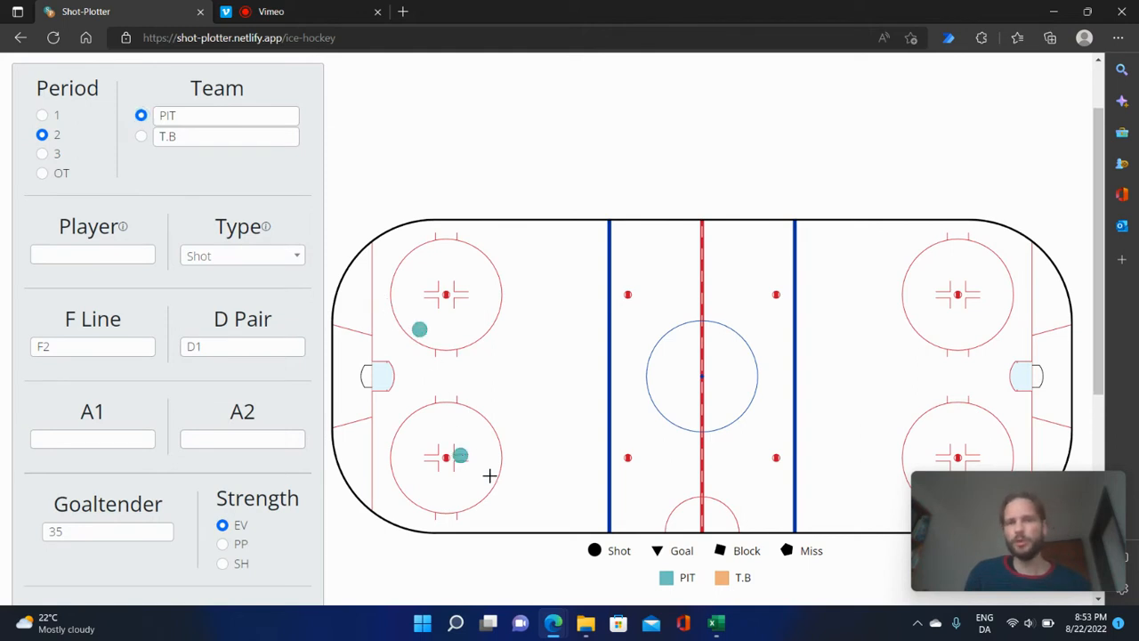
{"action": "left_click", "coordinate": [546, 379]}
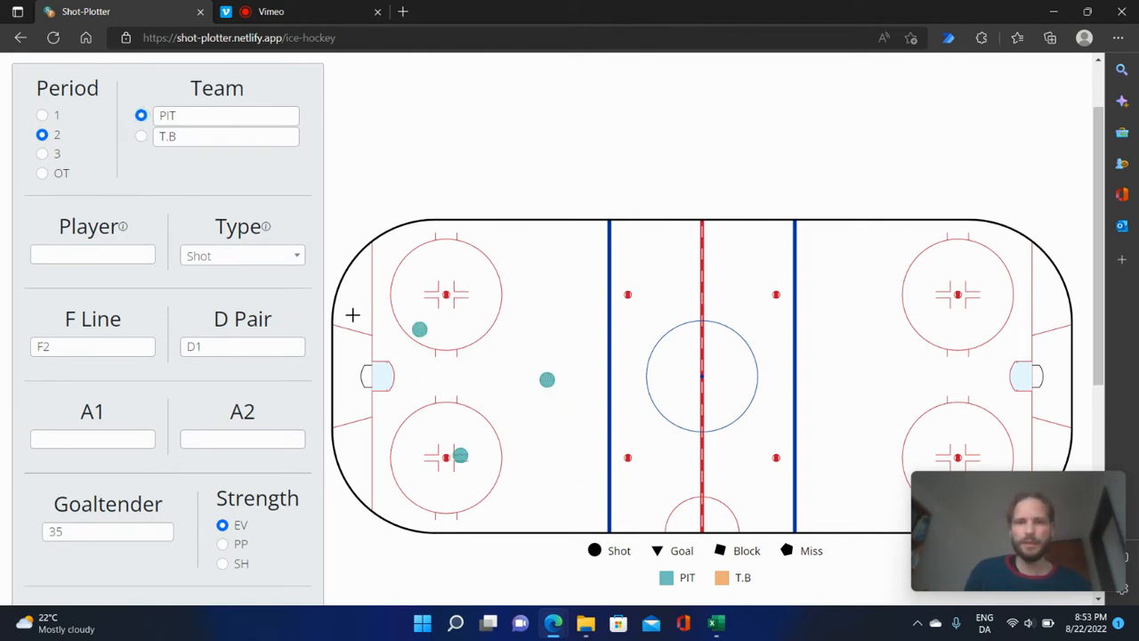
- Plot three T.B shots in front of the goal in the right end zone of the rink
{"action": "left_click", "coordinate": [141, 135]}
{"action": "left_click", "coordinate": [921, 352]}
{"action": "left_click", "coordinate": [910, 404]}
{"action": "left_click", "coordinate": [957, 419]}
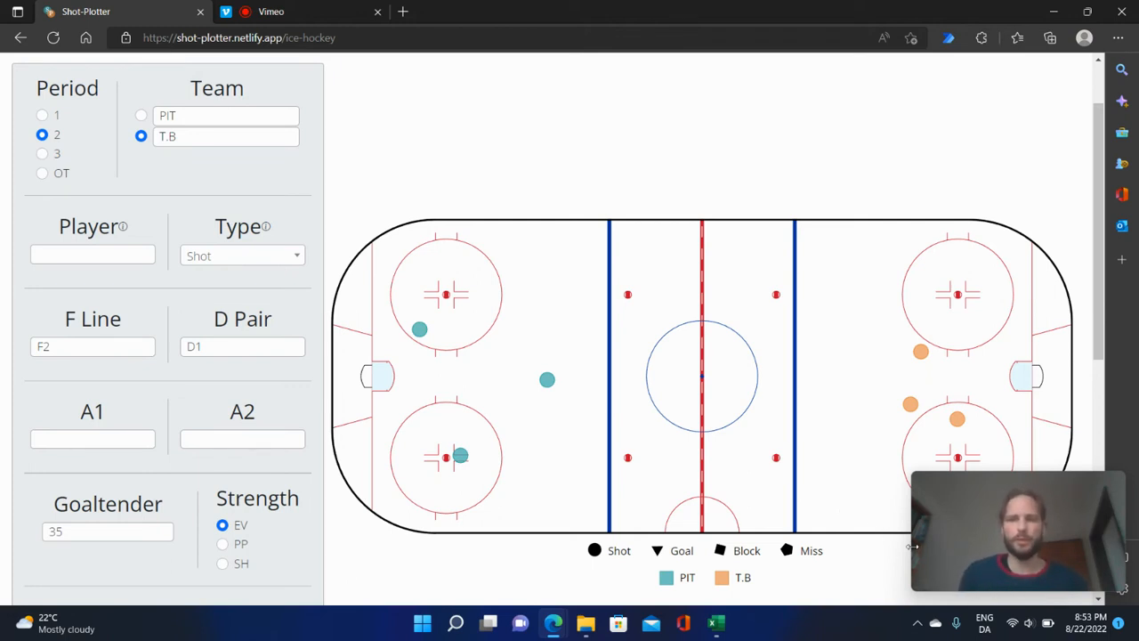
- Switch to the Excel workbook Shot Viz Tutorial 1 - Tracking Shots and examine the Period, Team, Player, F Line and D Pair entries
{"action": "mouse_move", "coordinate": [717, 626]}
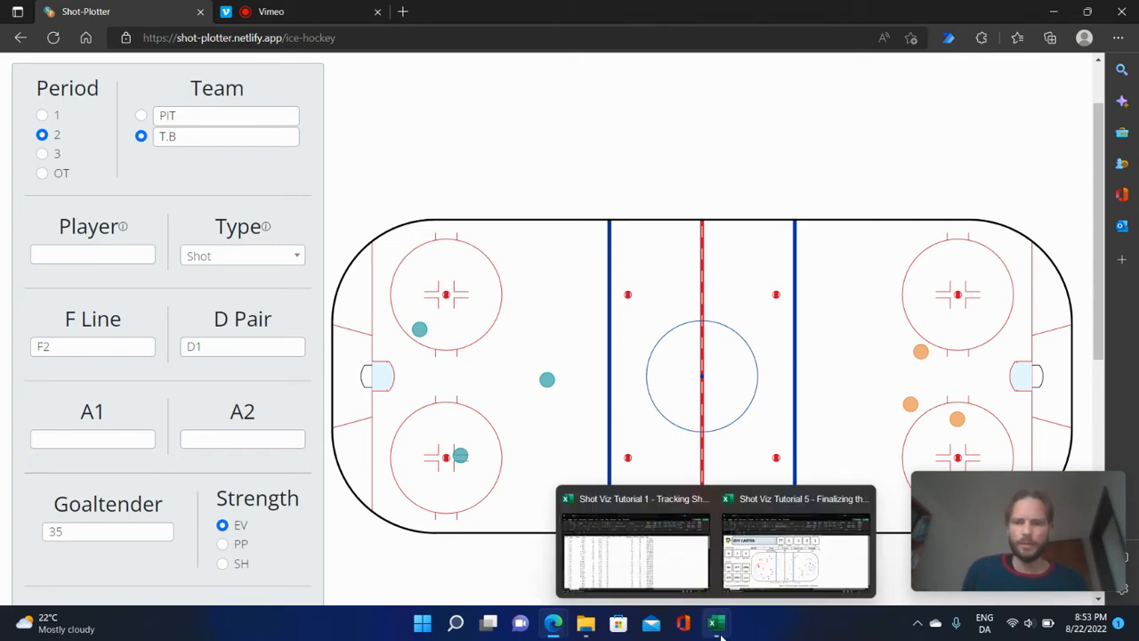
{"action": "left_click", "coordinate": [670, 585]}
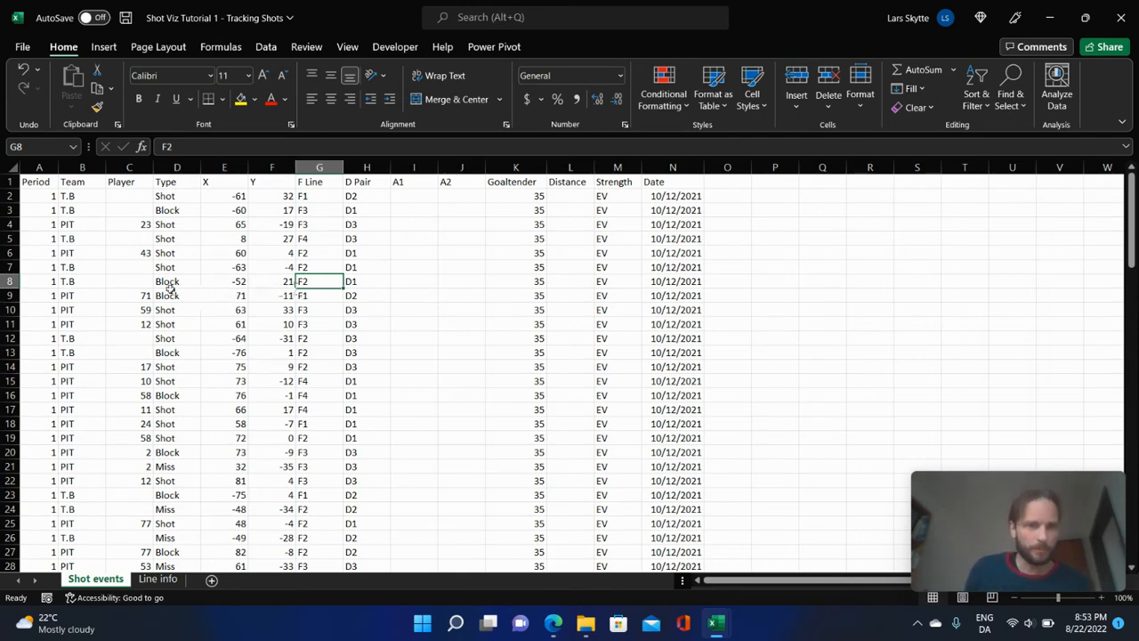
{"action": "left_click", "coordinate": [40, 206]}
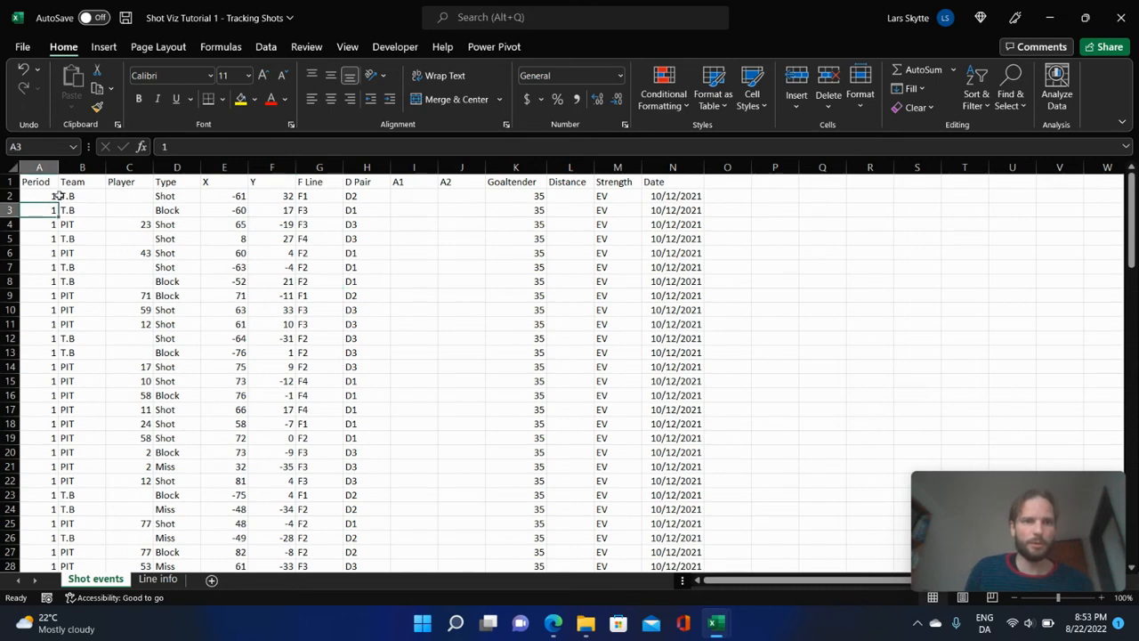
{"action": "left_click", "coordinate": [79, 194]}
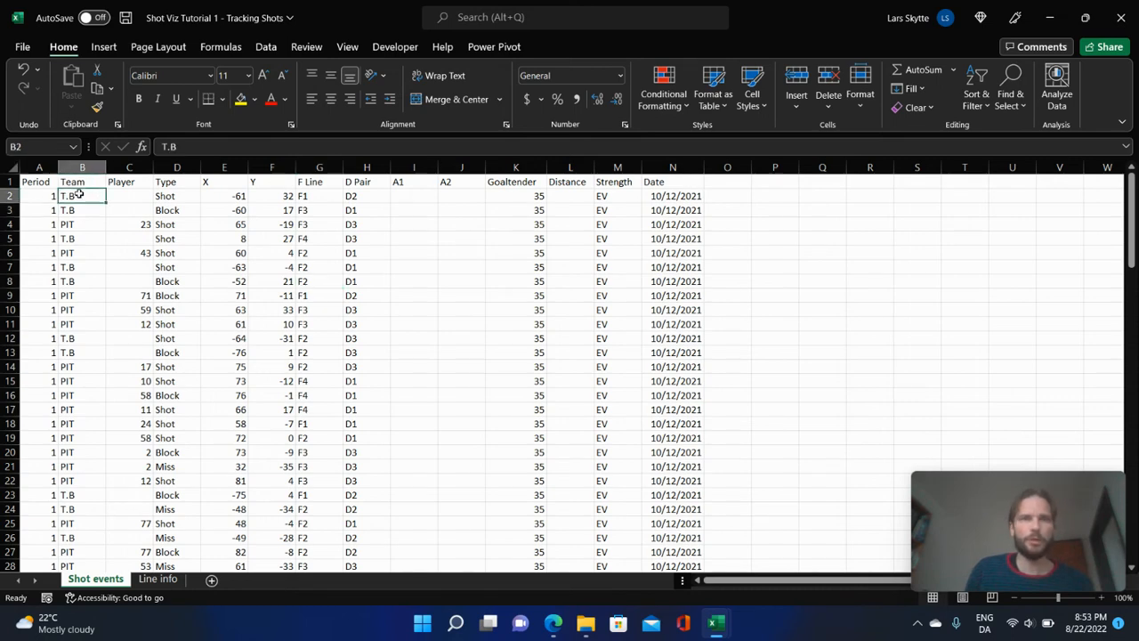
{"action": "left_click", "coordinate": [128, 197]}
{"action": "left_click", "coordinate": [130, 223]}
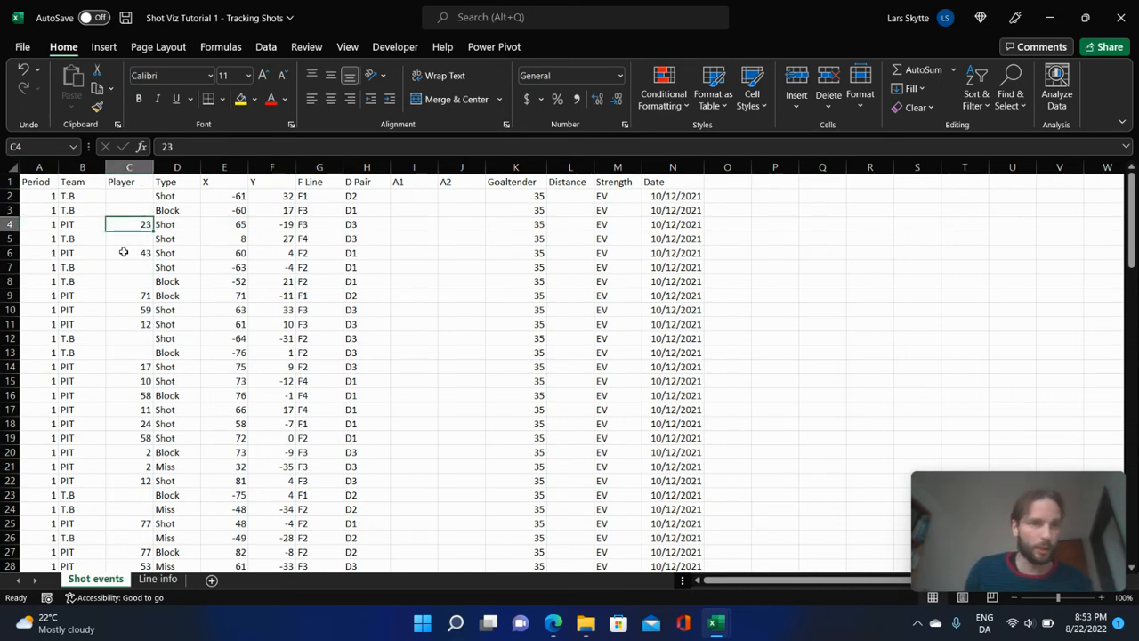
{"action": "left_click", "coordinate": [124, 253]}
{"action": "left_click", "coordinate": [126, 324]}
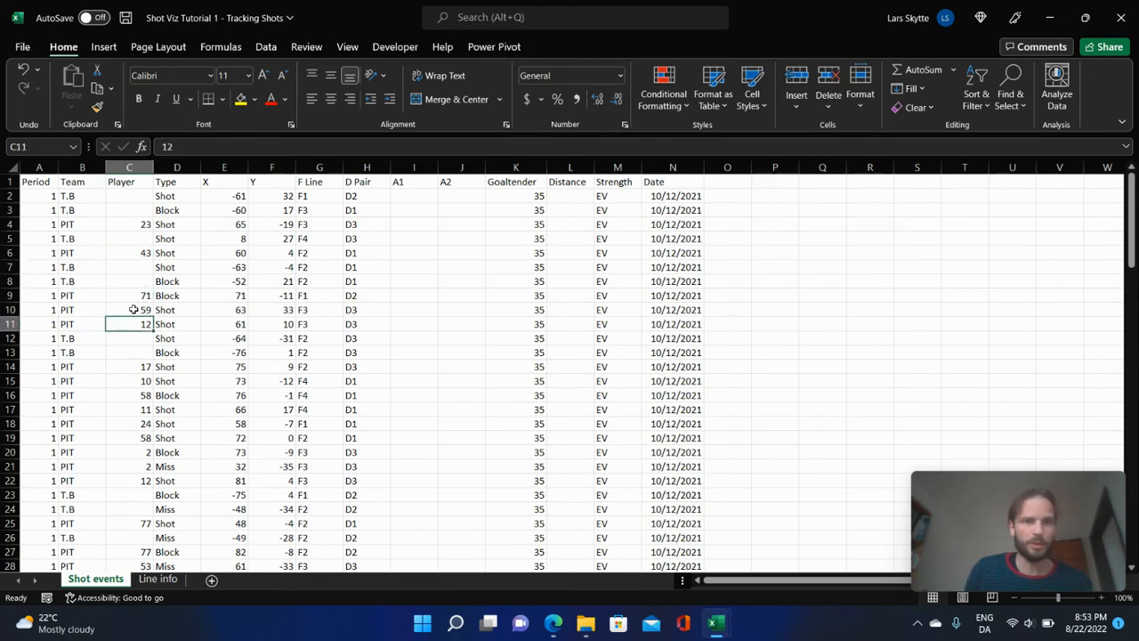
{"action": "left_click", "coordinate": [133, 309]}
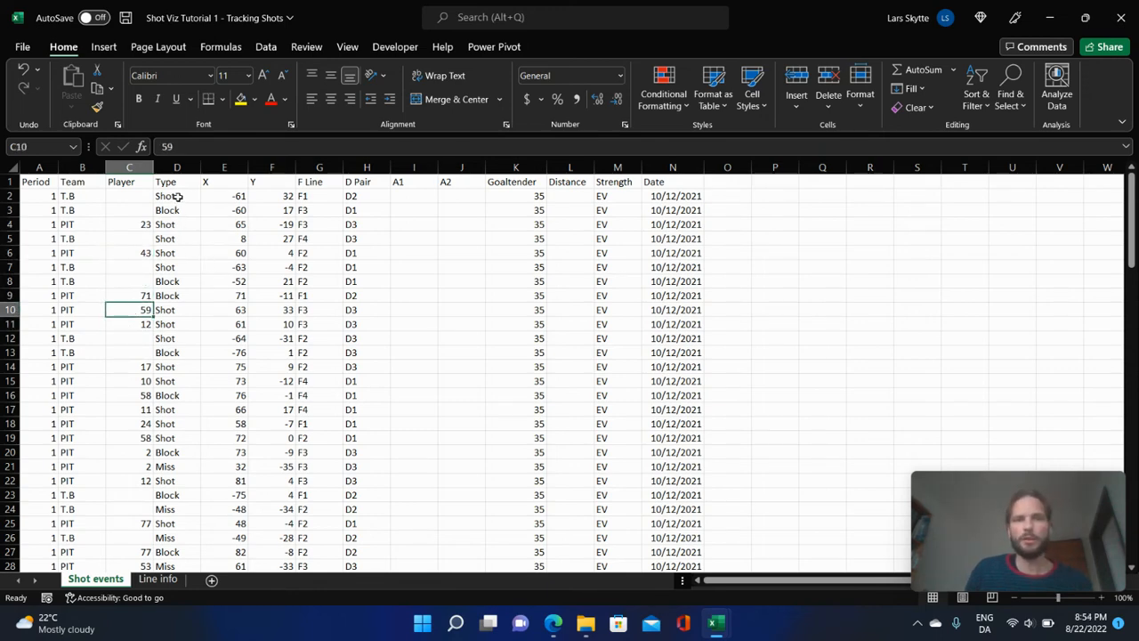
{"action": "left_click", "coordinate": [318, 197]}
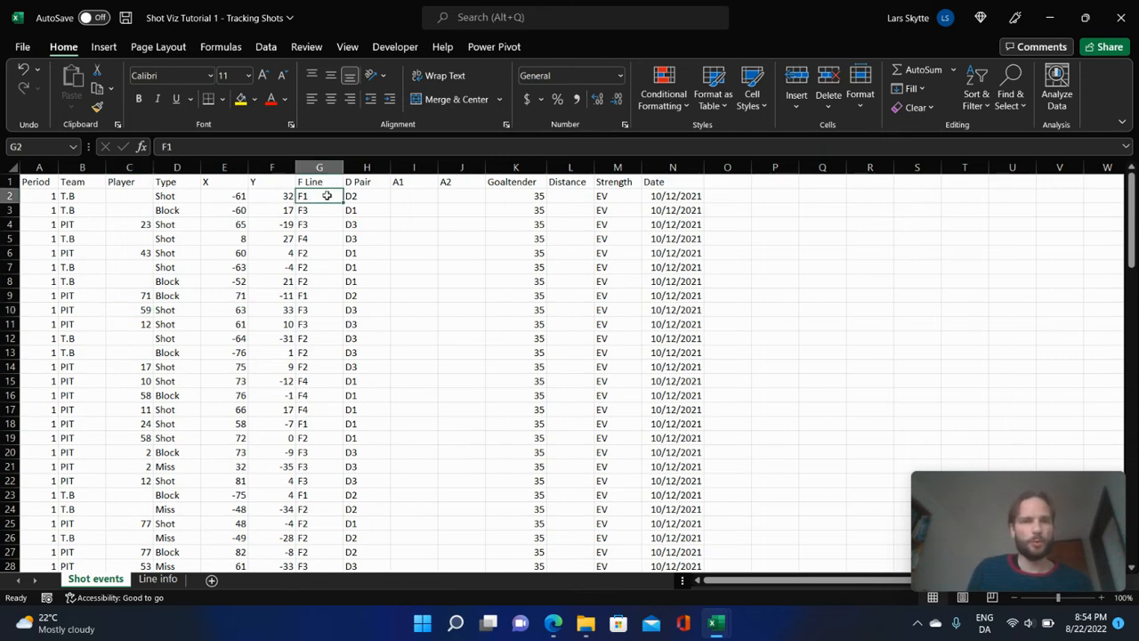
{"action": "left_click", "coordinate": [357, 194]}
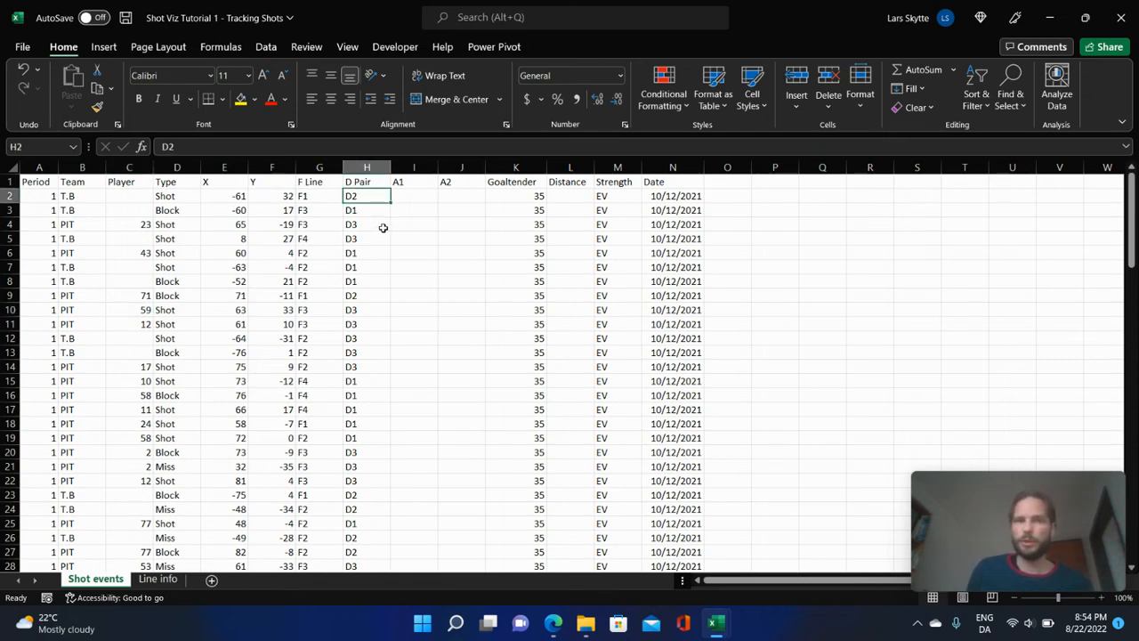
- Examine how the short-handed shots in rows 64 and 65 are recorded in the F Line and D Pair columns
{"action": "scroll", "coordinate": [421, 203], "scroll_direction": "down", "scroll_amount": 11}
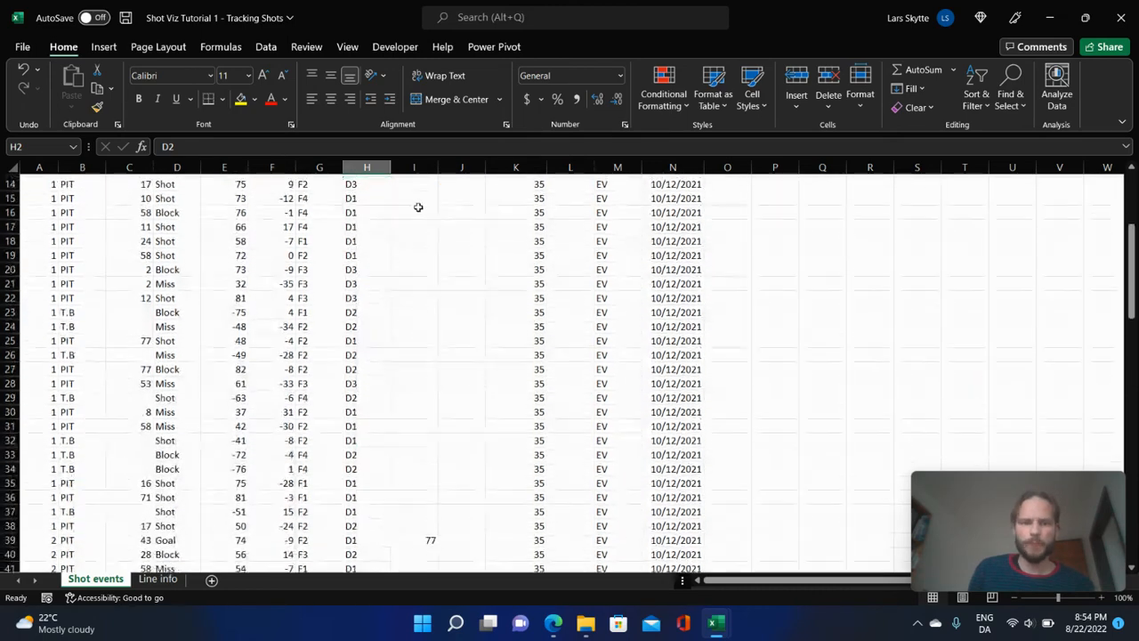
{"action": "scroll", "coordinate": [416, 210], "scroll_direction": "down", "scroll_amount": 5}
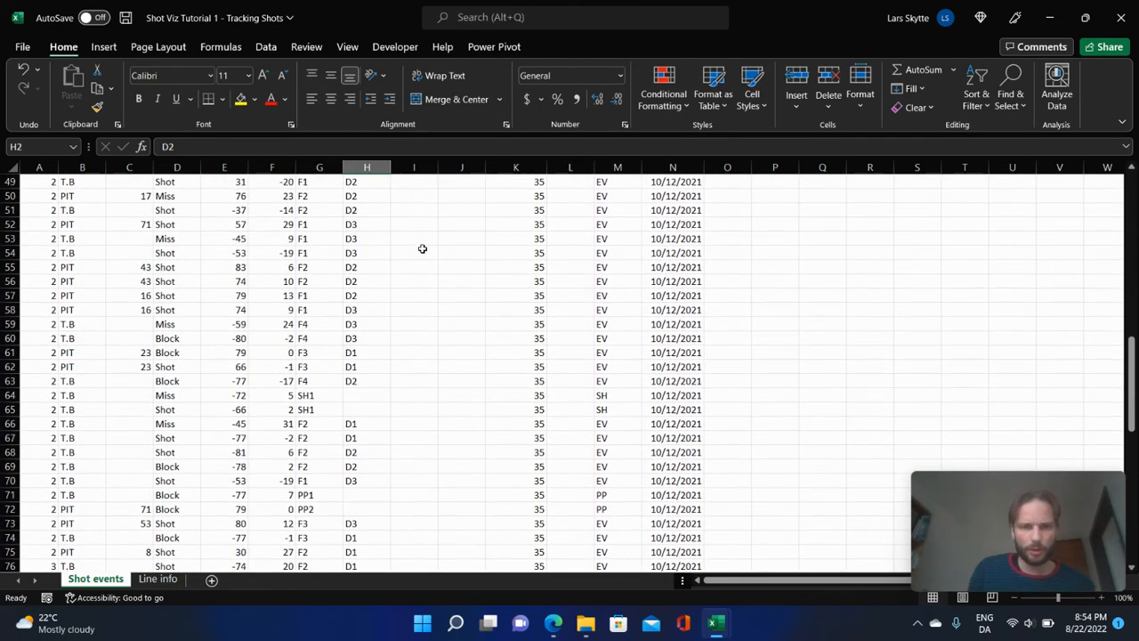
{"action": "left_click", "coordinate": [326, 396]}
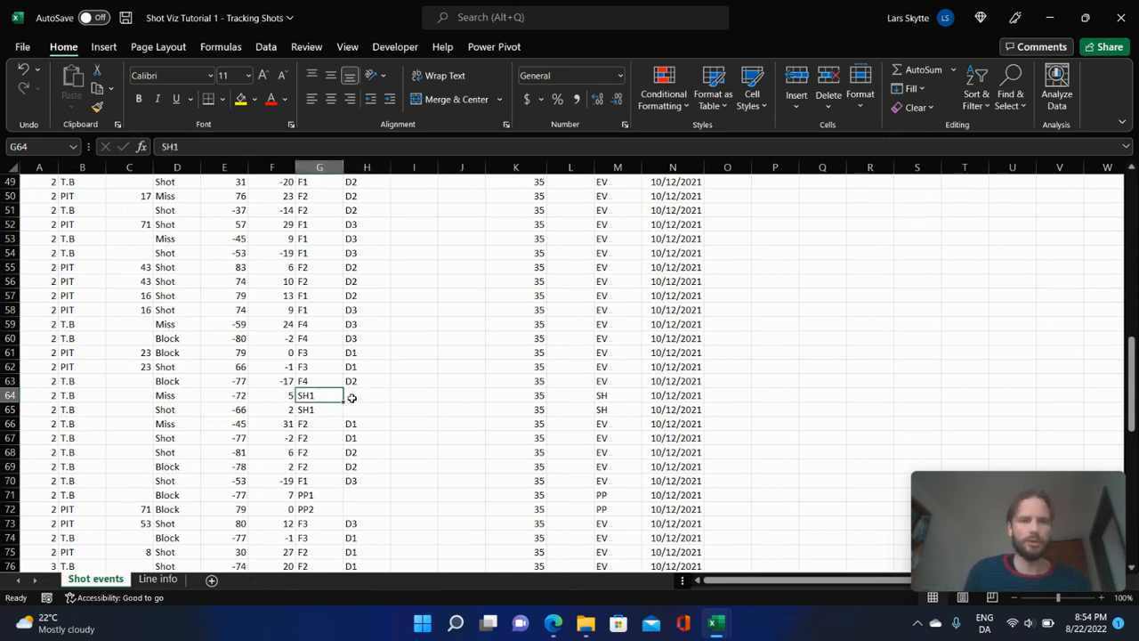
{"action": "left_click", "coordinate": [350, 397]}
{"action": "left_click", "coordinate": [321, 408]}
{"action": "left_click", "coordinate": [321, 397]}
- Review the A1 assist entry of the goal in row 39 and the Goaltender, Strength and Distance columns
{"action": "scroll", "coordinate": [422, 335], "scroll_direction": "up", "scroll_amount": 7}
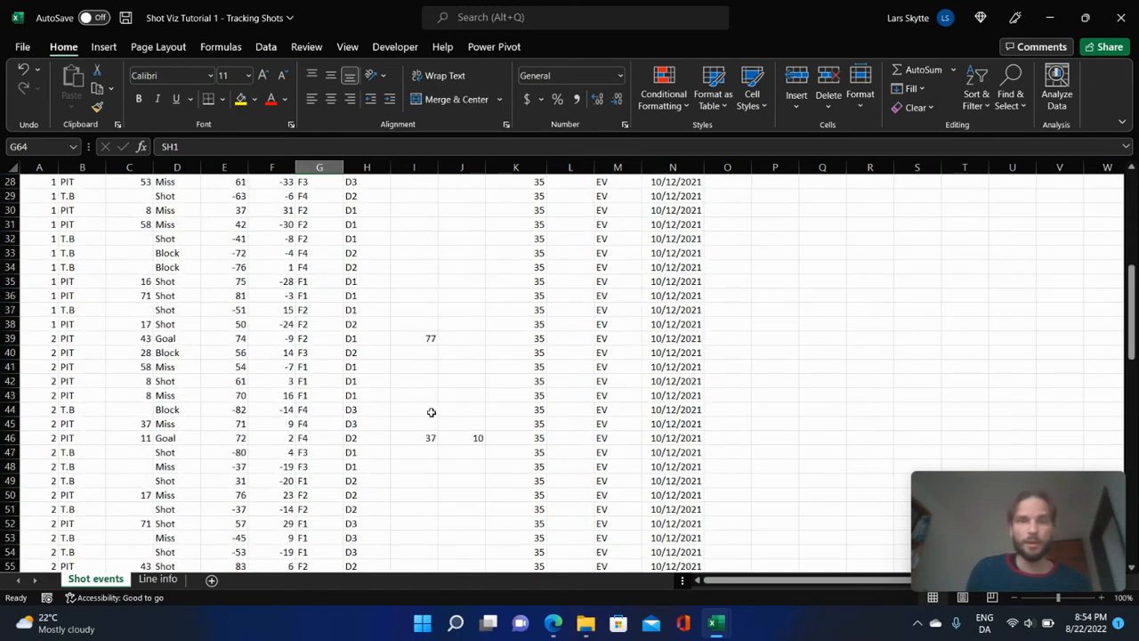
{"action": "left_click", "coordinate": [427, 339]}
{"action": "scroll", "coordinate": [462, 324], "scroll_direction": "up", "scroll_amount": 2}
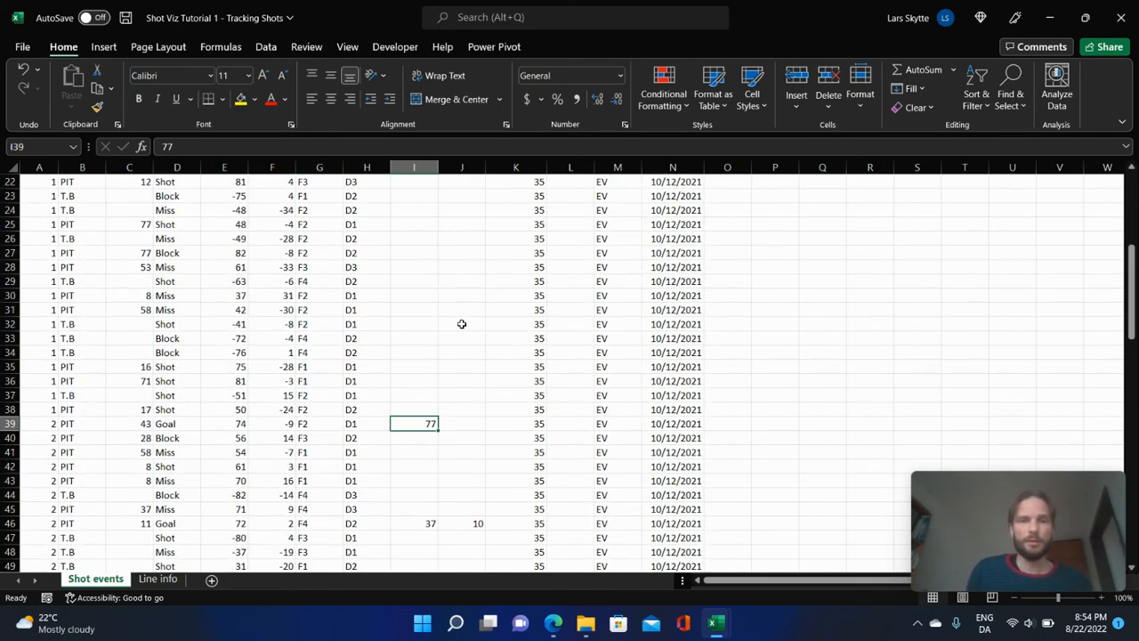
{"action": "scroll", "coordinate": [460, 326], "scroll_direction": "up", "scroll_amount": 1}
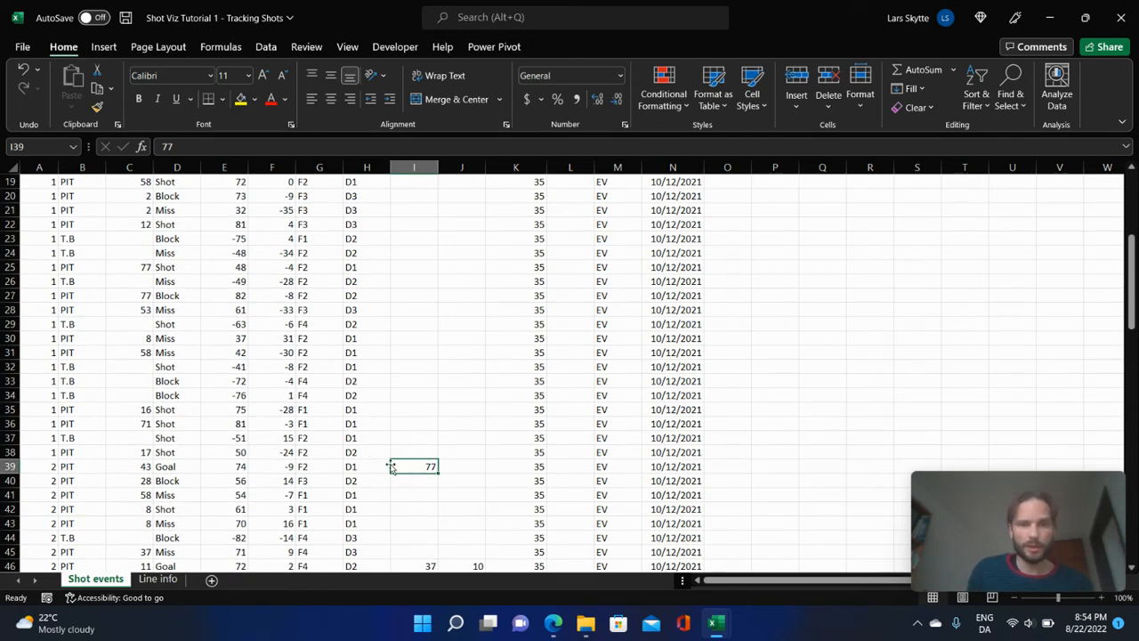
{"action": "scroll", "coordinate": [453, 377], "scroll_direction": "up", "scroll_amount": 6}
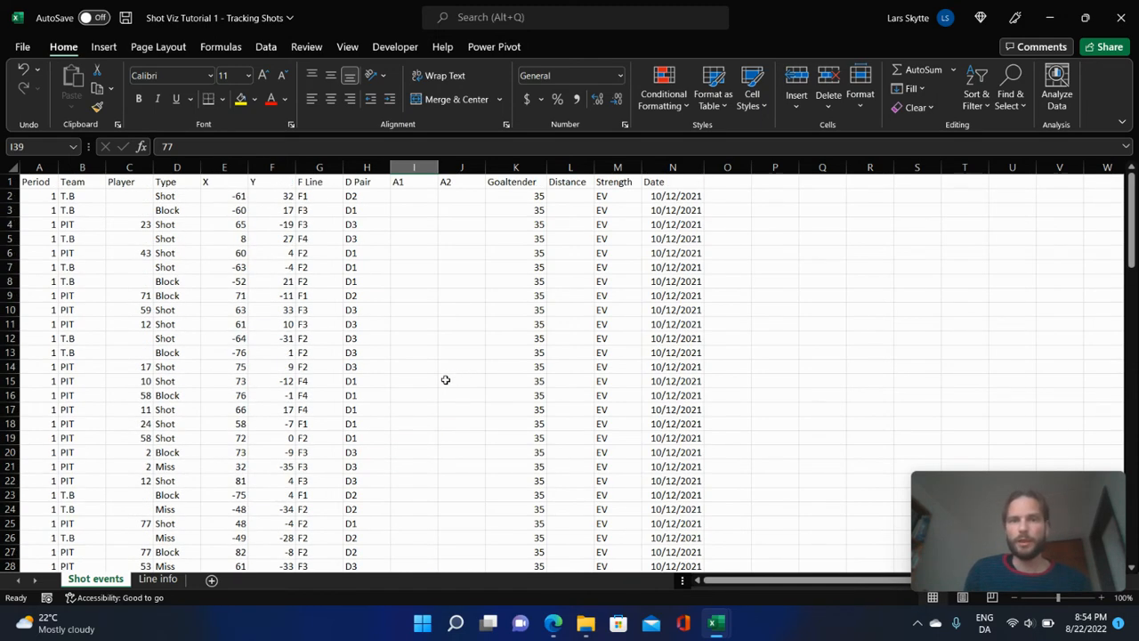
{"action": "left_click", "coordinate": [526, 197]}
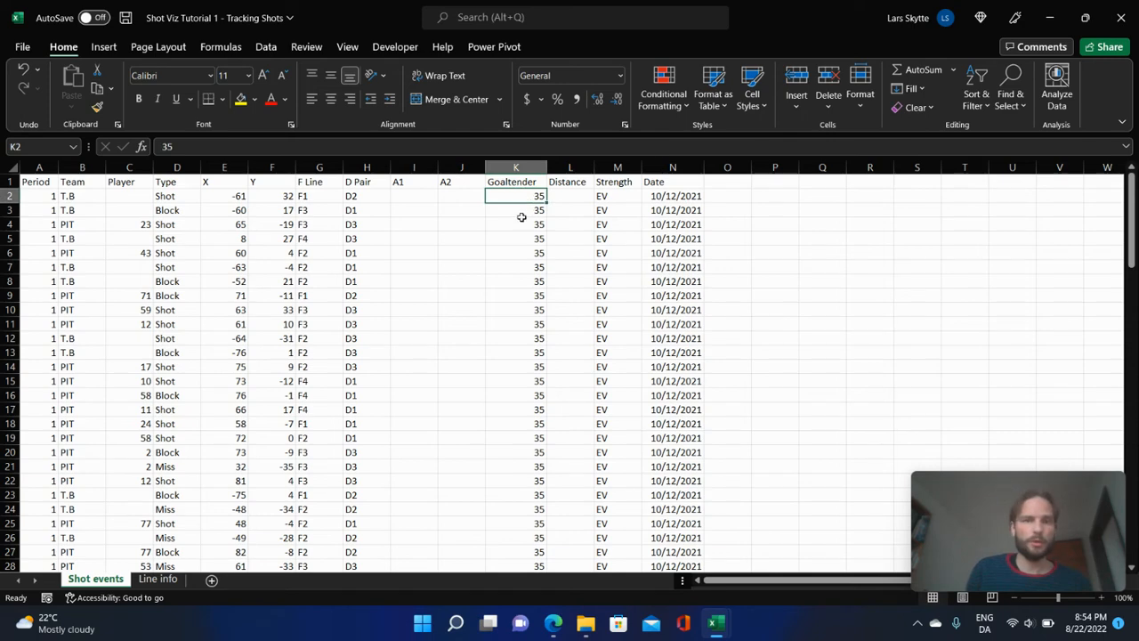
{"action": "left_click", "coordinate": [523, 223]}
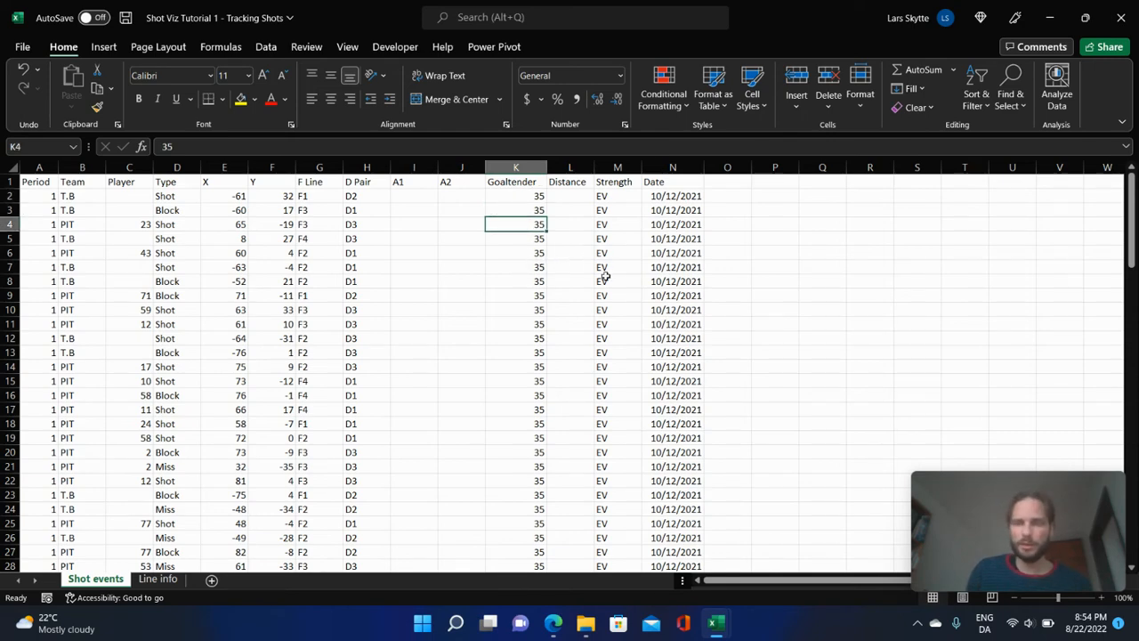
{"action": "left_click", "coordinate": [611, 197]}
{"action": "left_click", "coordinate": [566, 198]}
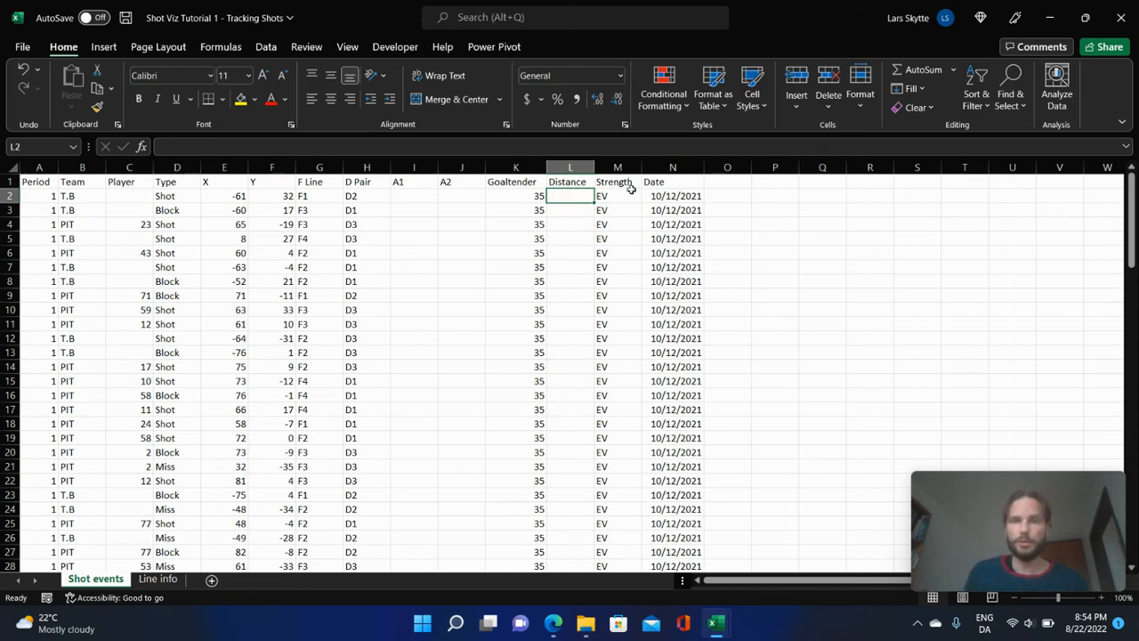
- Review the Date and F Line entries of the shot events, and open the Line info sheet
{"action": "left_click", "coordinate": [656, 197]}
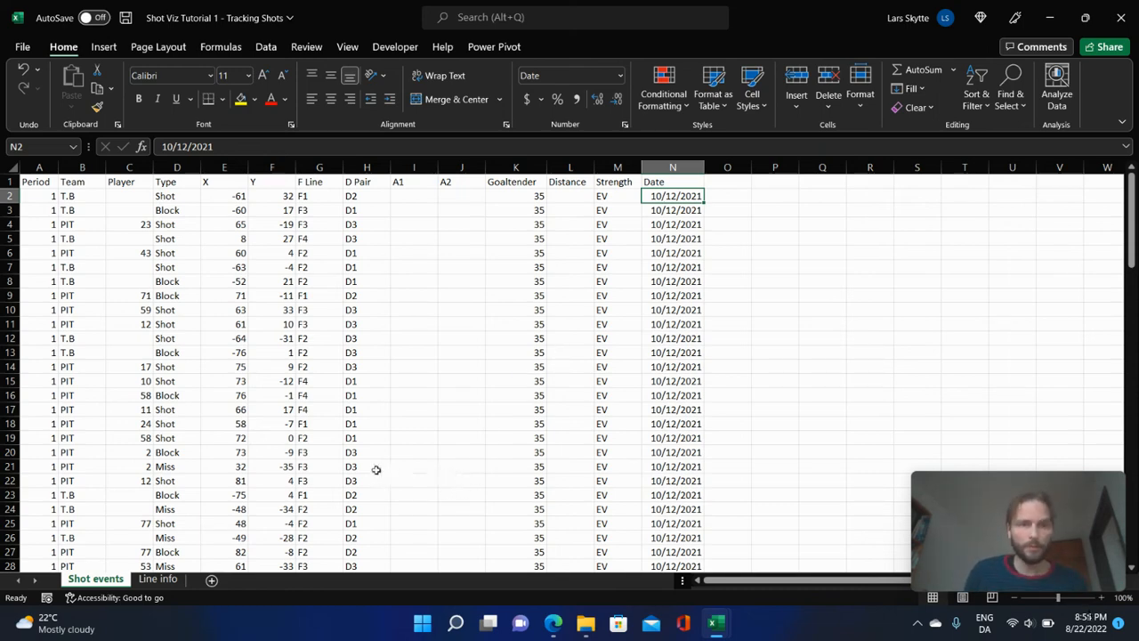
{"action": "left_click", "coordinate": [322, 450]}
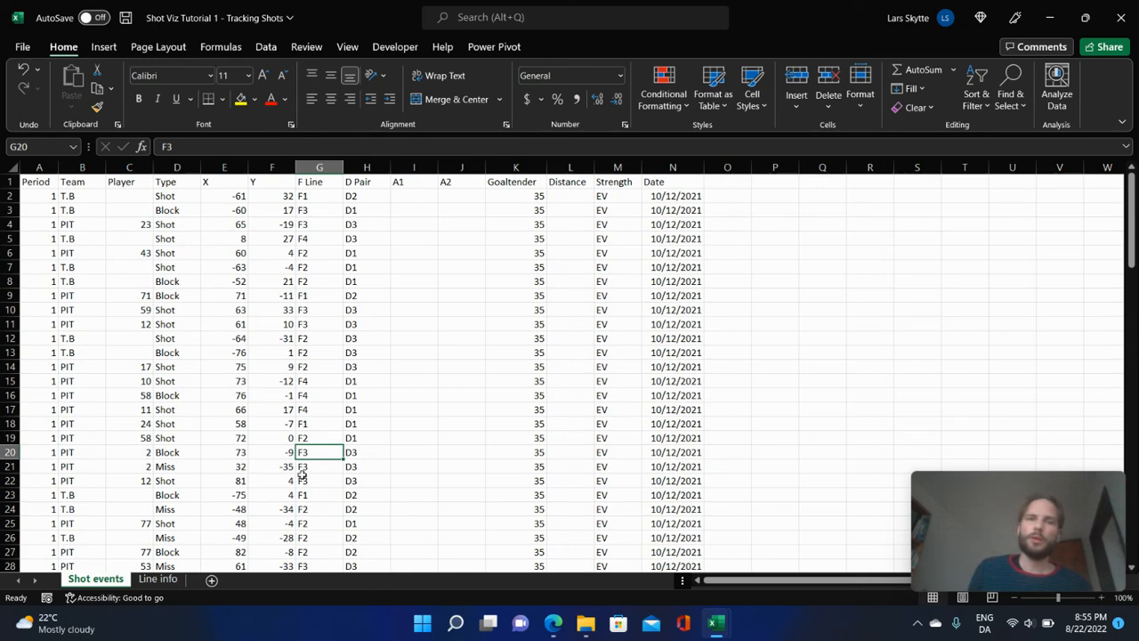
{"action": "left_click", "coordinate": [158, 579]}
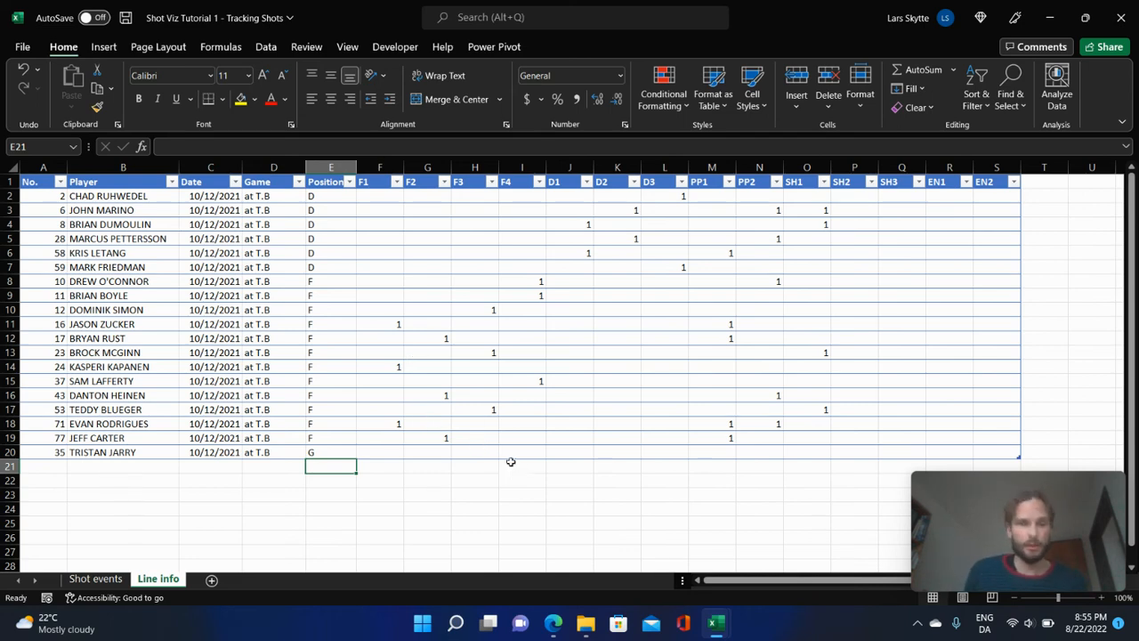
- Examine the No., Player, Date, Game and Position columns of the Line info table
{"action": "left_click", "coordinate": [40, 174]}
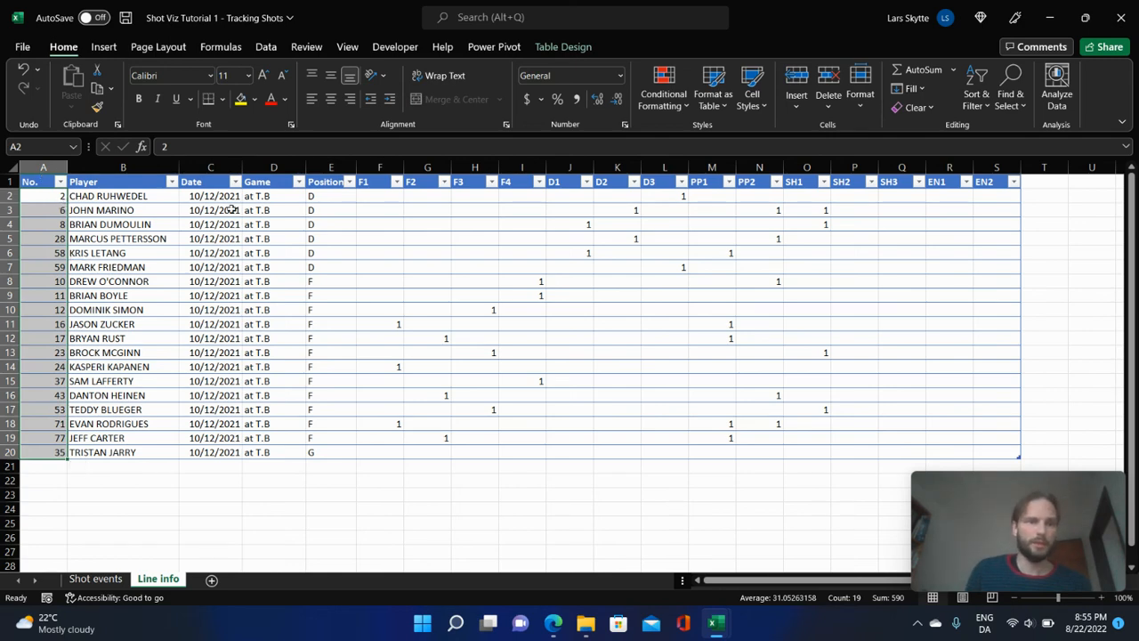
{"action": "left_click", "coordinate": [135, 174]}
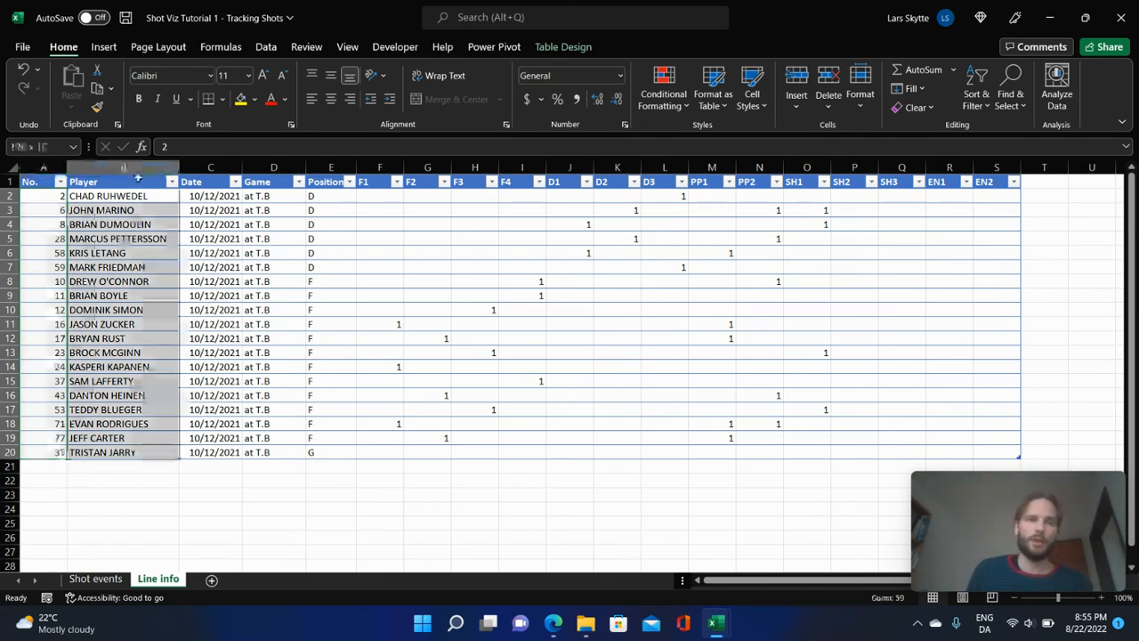
{"action": "left_click", "coordinate": [203, 179]}
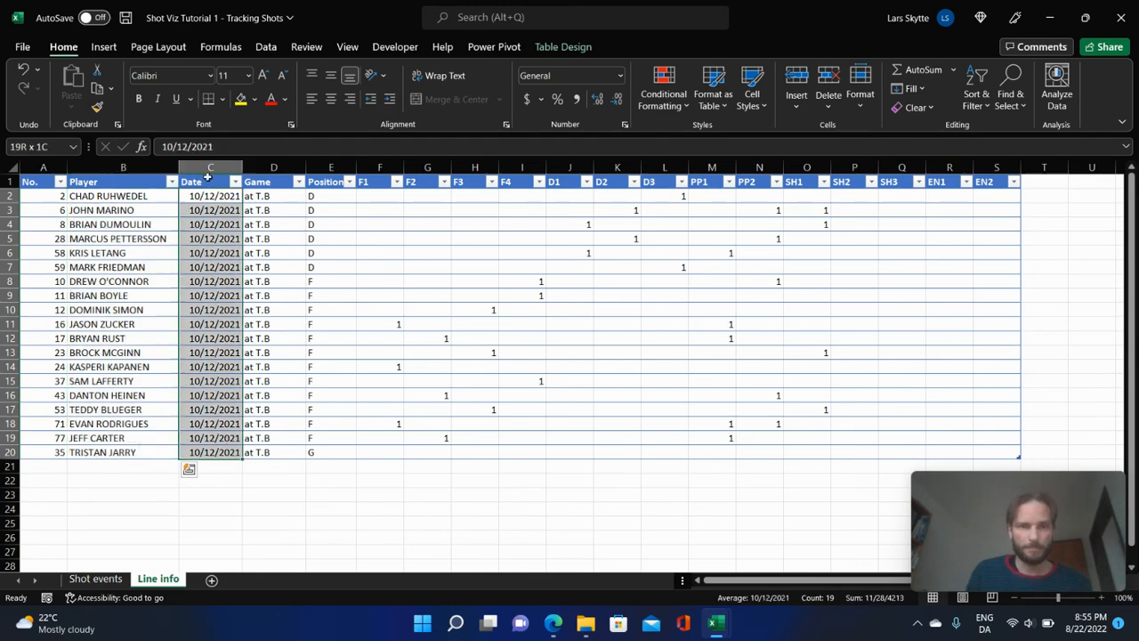
{"action": "left_click", "coordinate": [265, 195]}
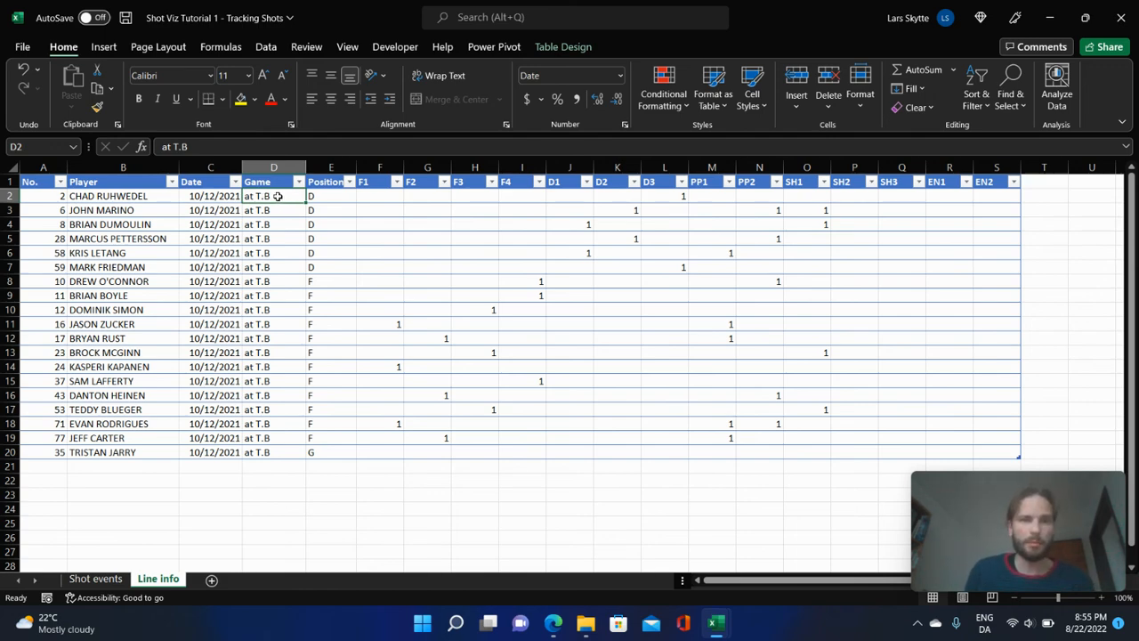
{"action": "left_click", "coordinate": [338, 195]}
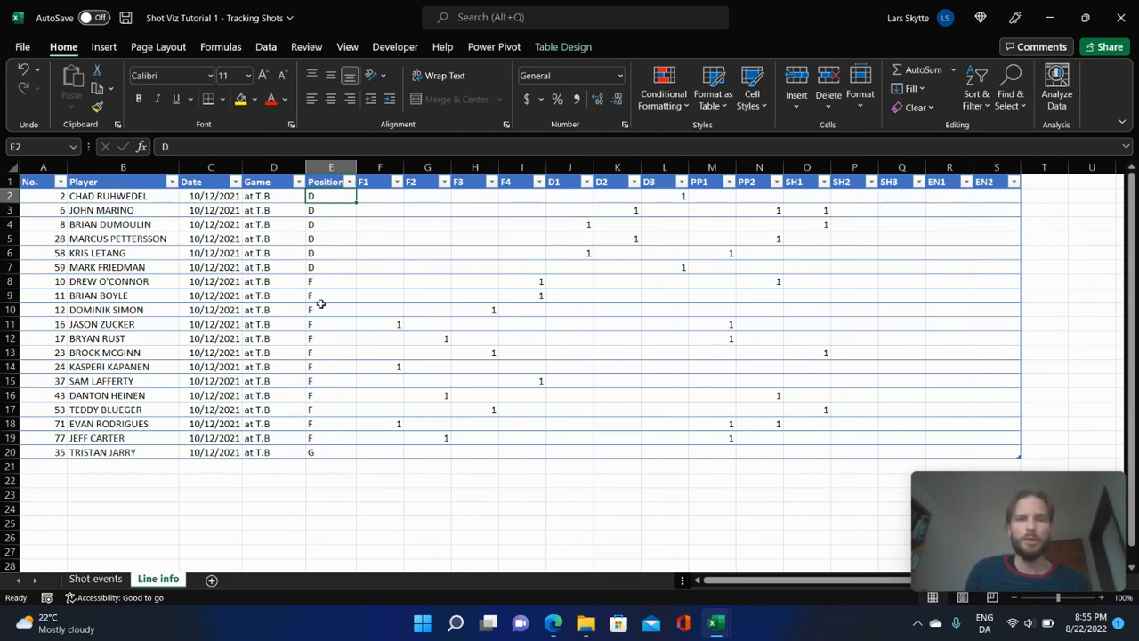
- Examine which three forwards are assigned to the F1 line in rows 11, 14 and 18
{"action": "left_click", "coordinate": [387, 323]}
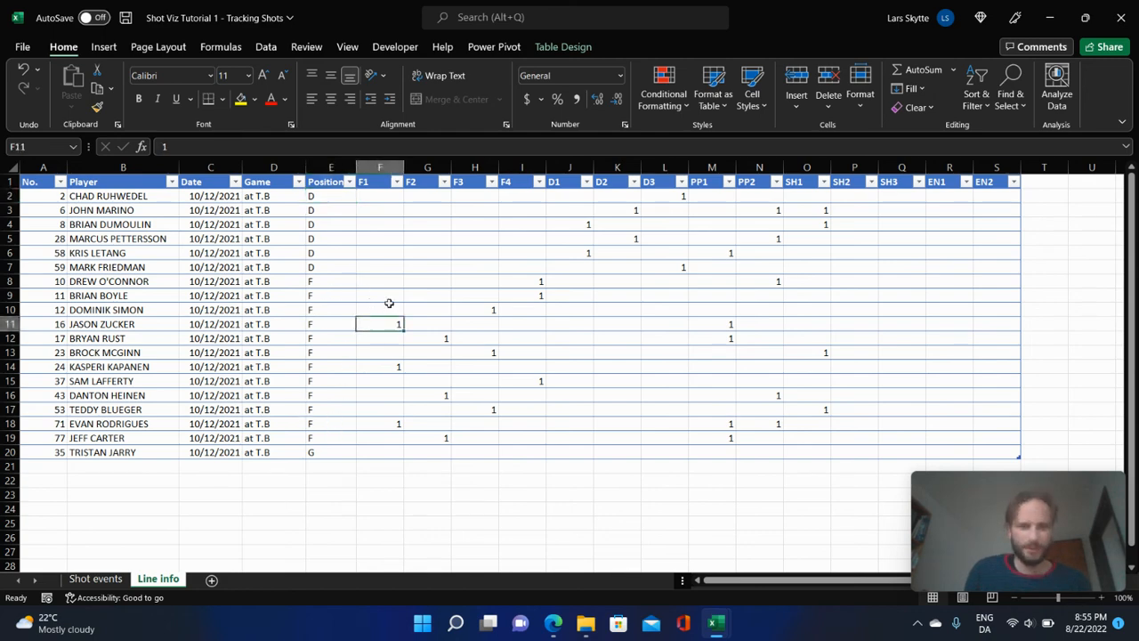
{"action": "left_click", "coordinate": [379, 175]}
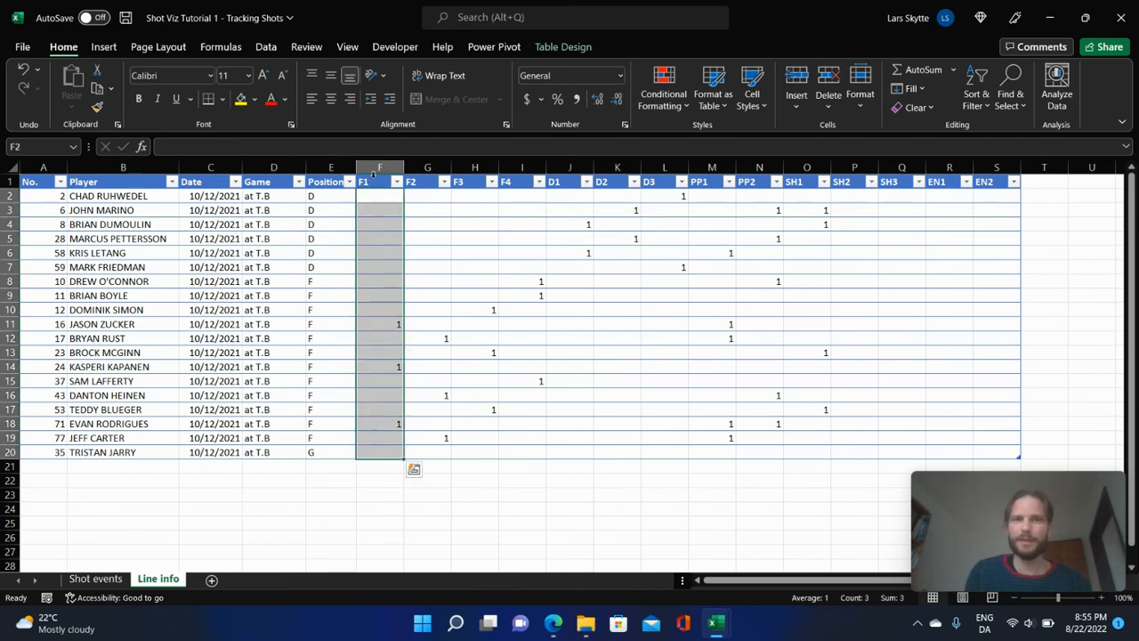
{"action": "left_click", "coordinate": [380, 324]}
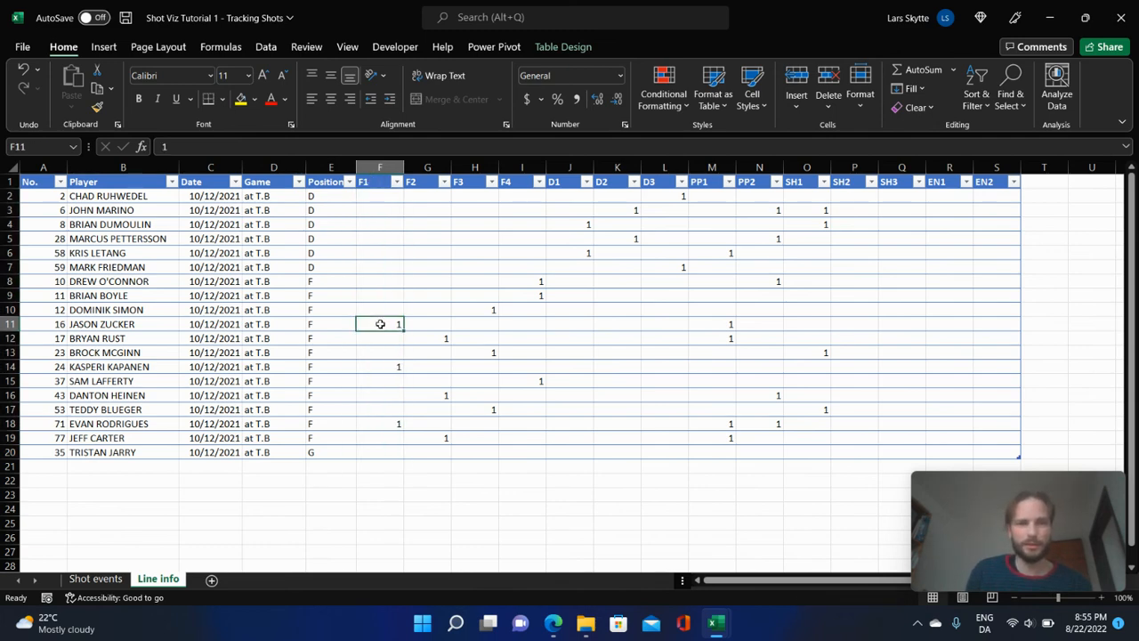
{"action": "left_click", "coordinate": [384, 371]}
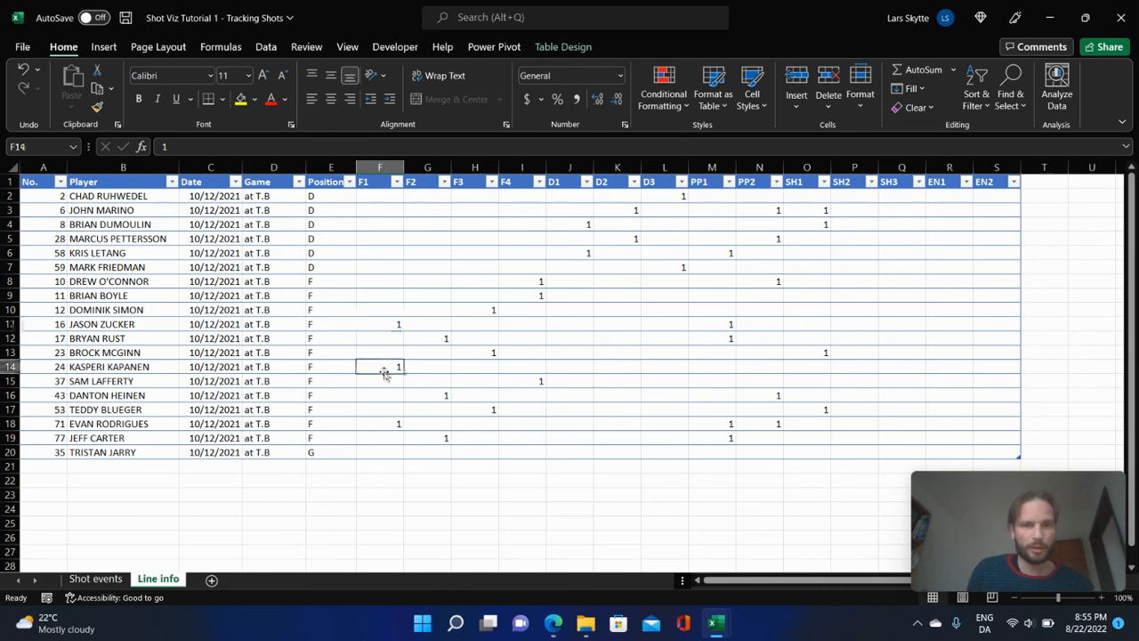
{"action": "left_click", "coordinate": [388, 424]}
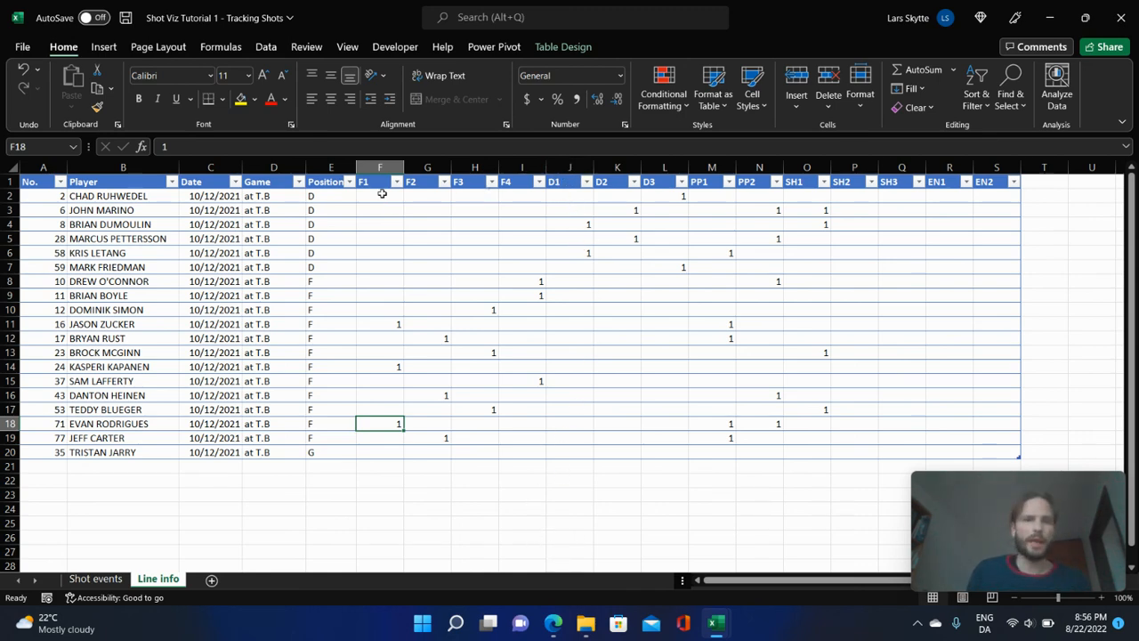
- Review the F3 and F4 forward line columns and the D1 and D2 defence pair columns of the Line info table
{"action": "left_click", "coordinate": [475, 167]}
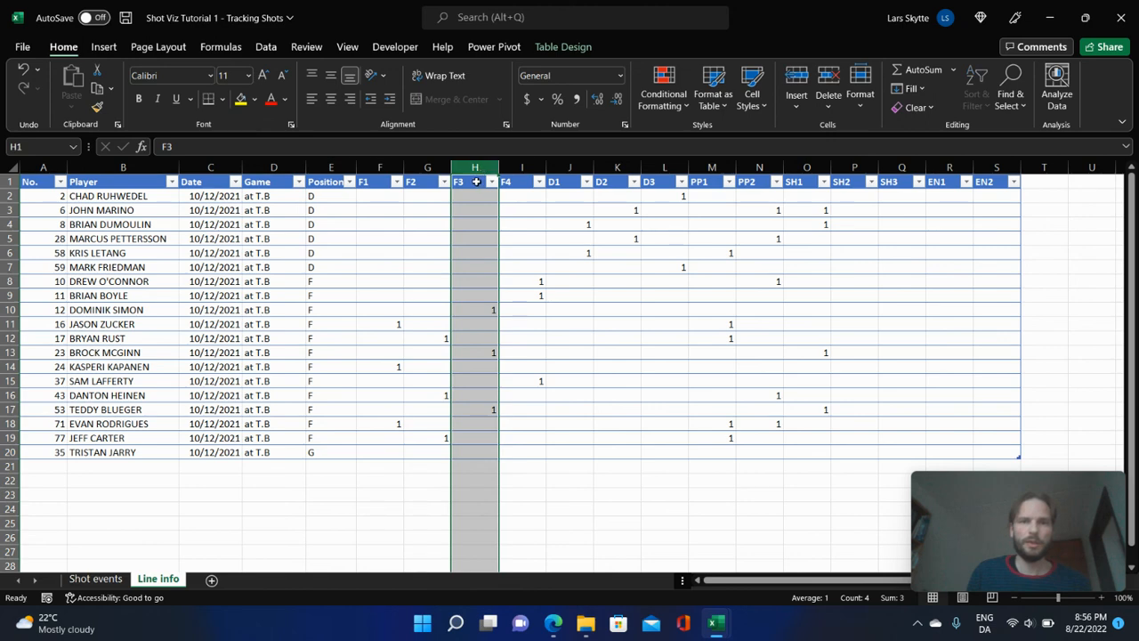
{"action": "left_click", "coordinate": [476, 181]}
{"action": "left_click", "coordinate": [518, 182]}
{"action": "left_click", "coordinate": [568, 184]}
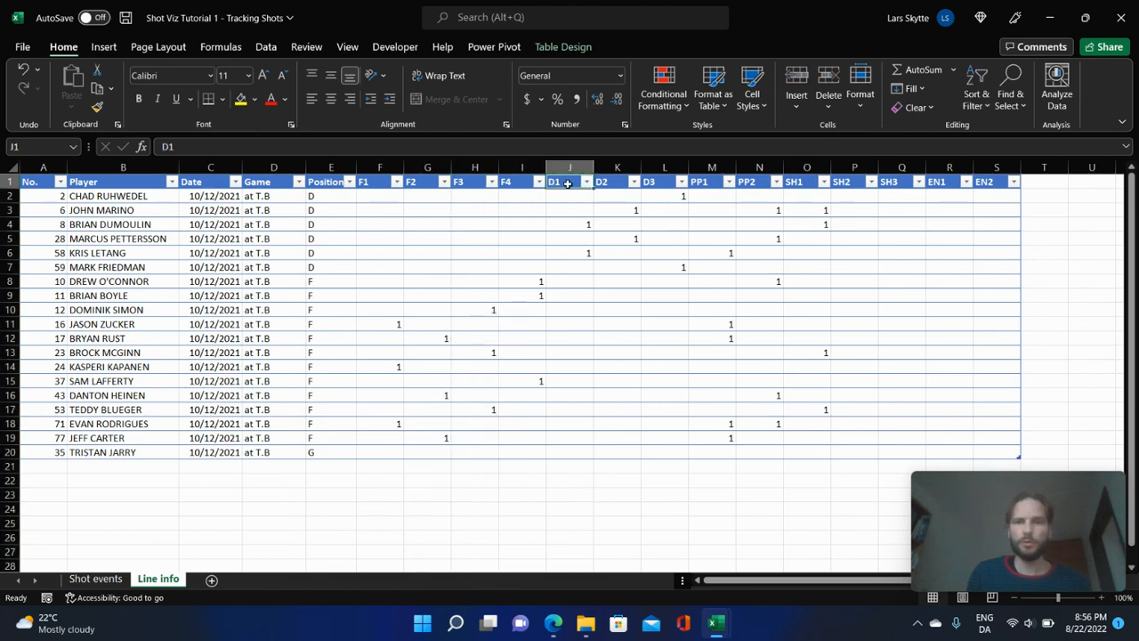
{"action": "left_click", "coordinate": [620, 184]}
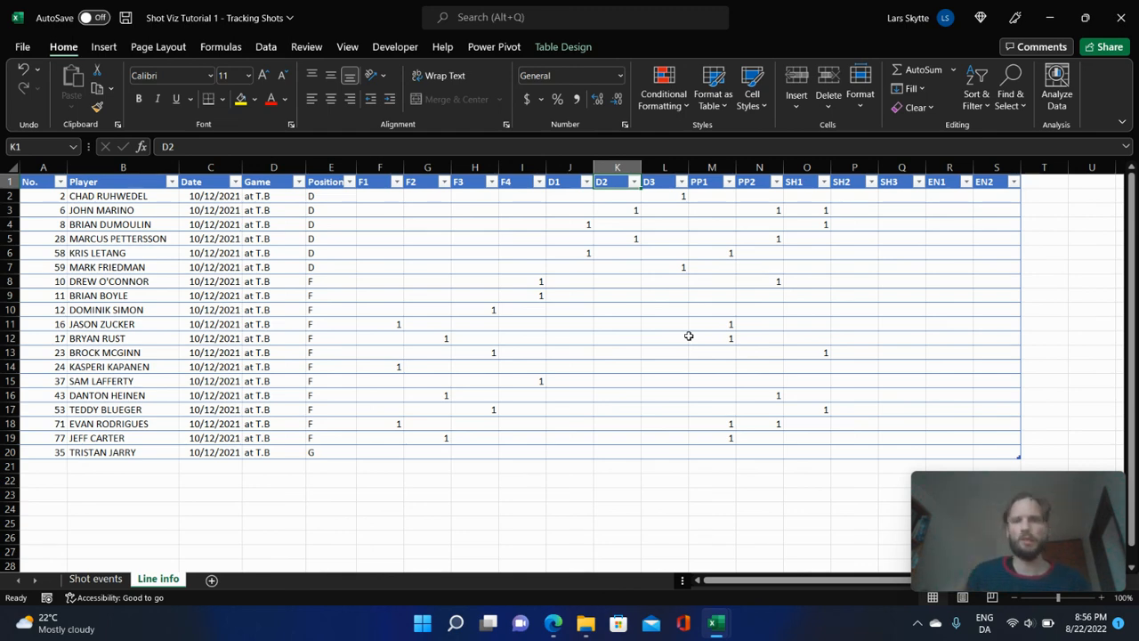
- Compare the row 3 F Line and D Pair entries on the Shot events sheet with the F1 assignments on Line info
{"action": "left_click", "coordinate": [110, 580]}
{"action": "left_click", "coordinate": [324, 213]}
{"action": "left_click", "coordinate": [356, 210]}
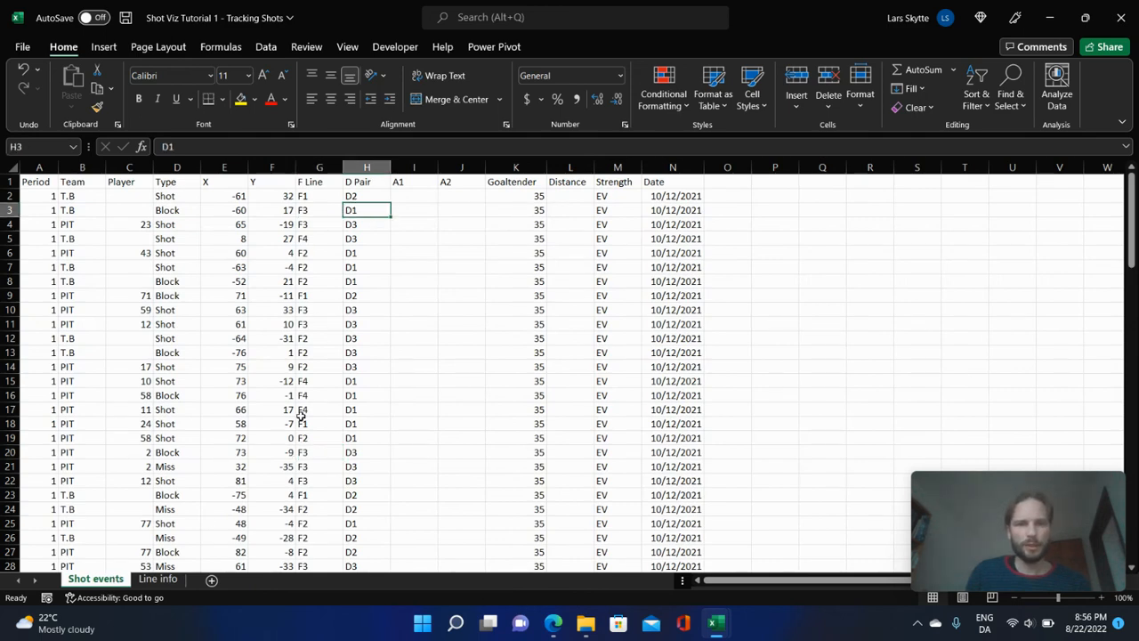
{"action": "left_click", "coordinate": [163, 579]}
{"action": "left_click", "coordinate": [401, 325]}
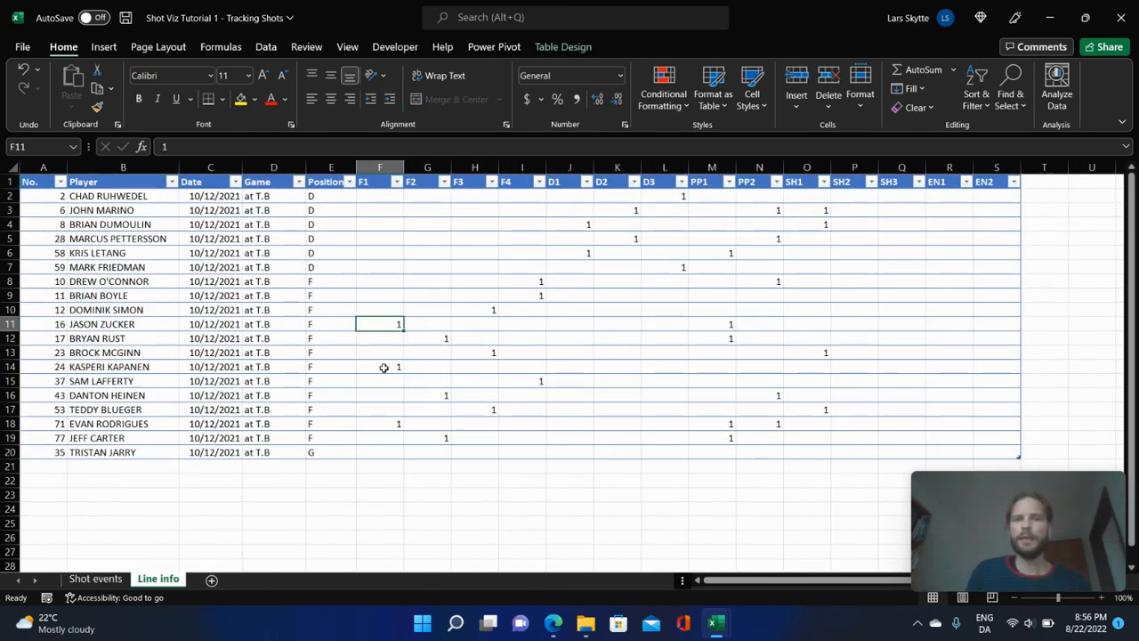
{"action": "left_click", "coordinate": [384, 379]}
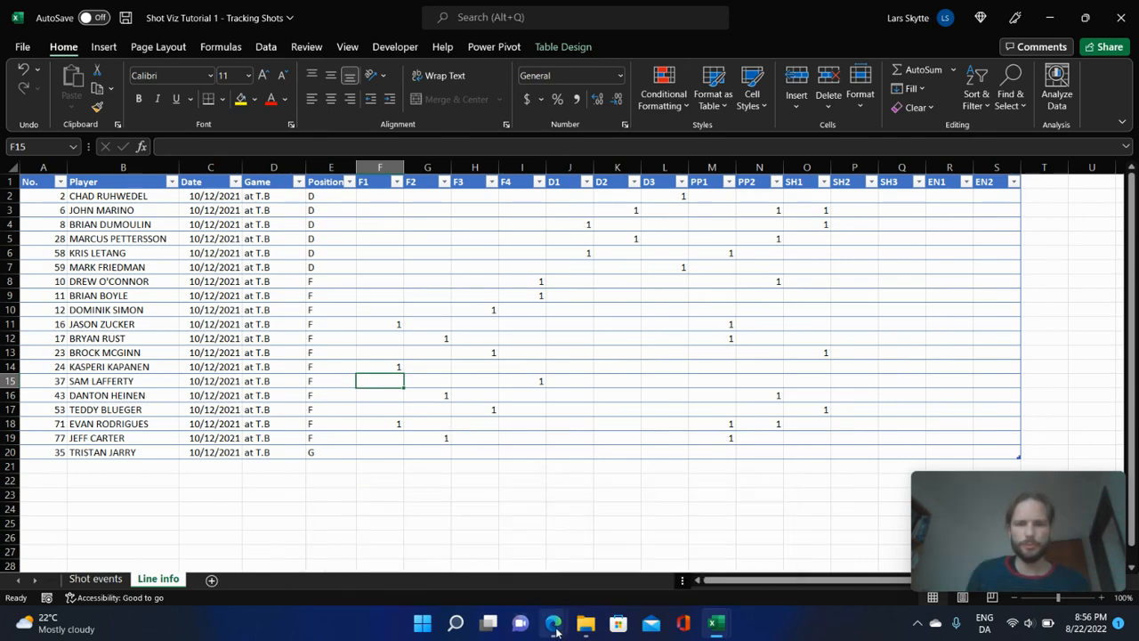
- Switch from the workbook to the open Microsoft Edge browser window
{"action": "mouse_move", "coordinate": [554, 622]}
{"action": "left_click", "coordinate": [545, 514]}
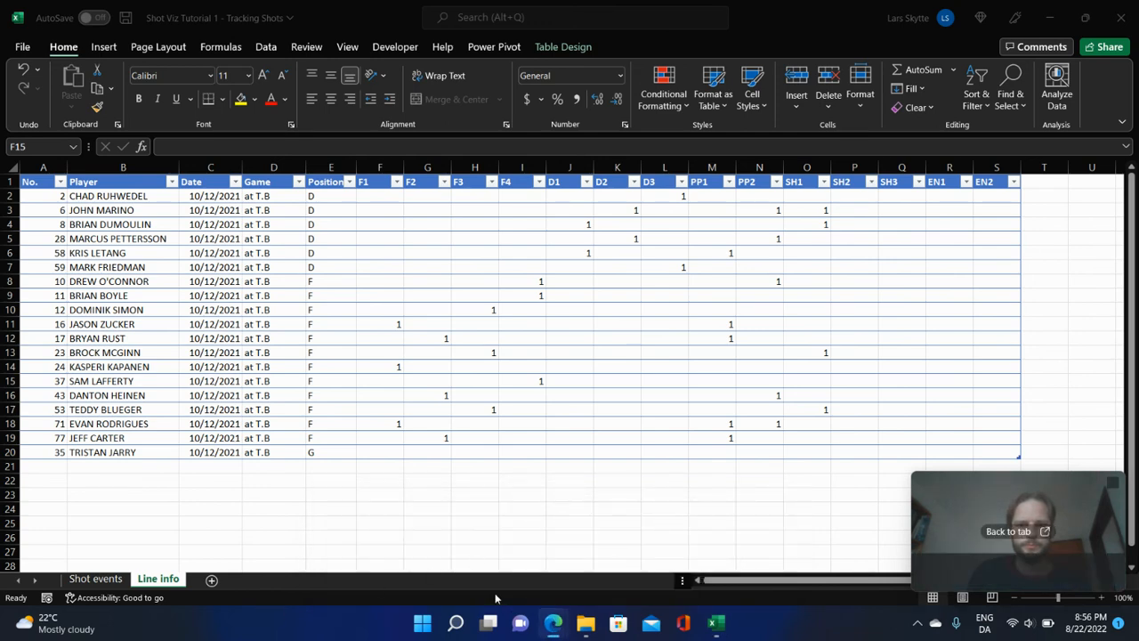